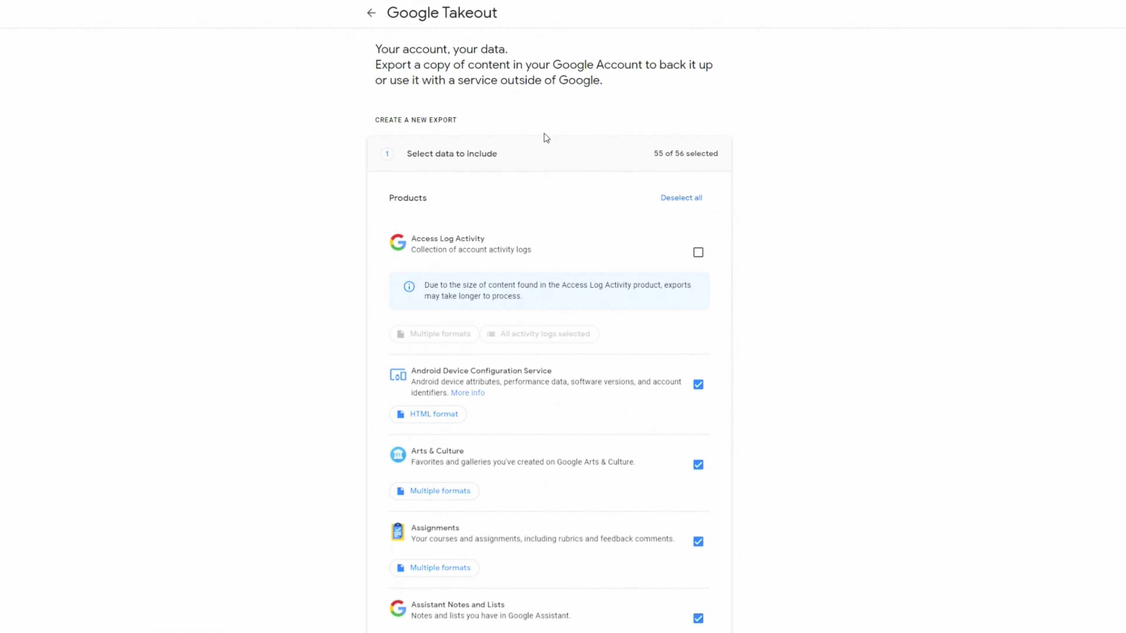
# Deselect all products for the export and include only Google Photos.
pyautogui.click(677, 203)
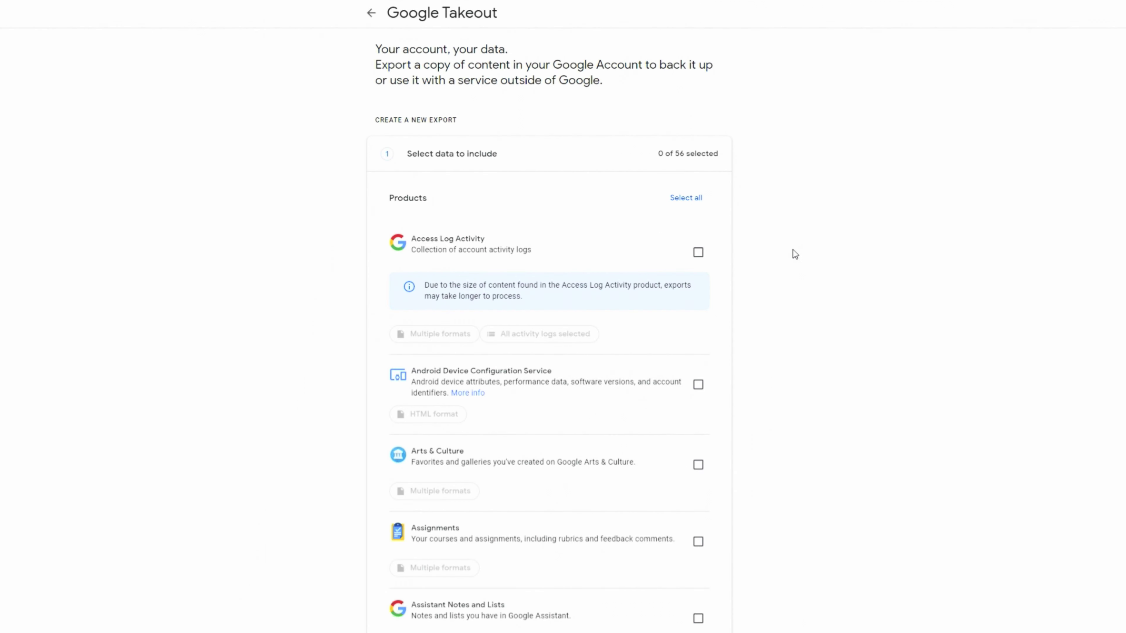
pyautogui.scroll(-1, 762, 250)
pyautogui.scroll(-10, 763, 250)
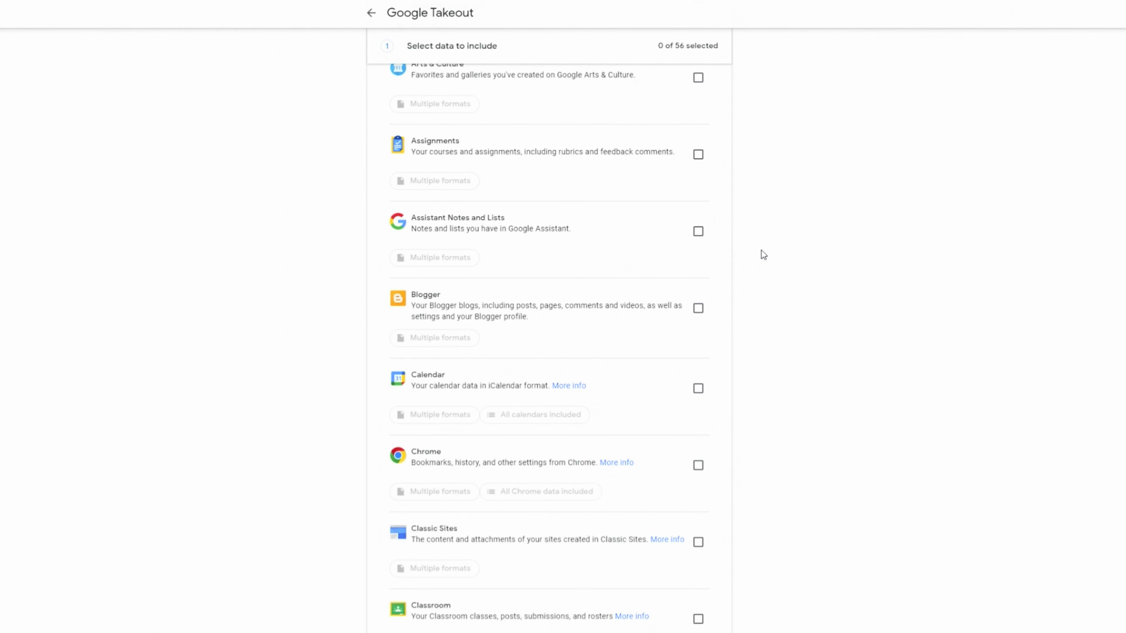
pyautogui.scroll(-7, 772, 252)
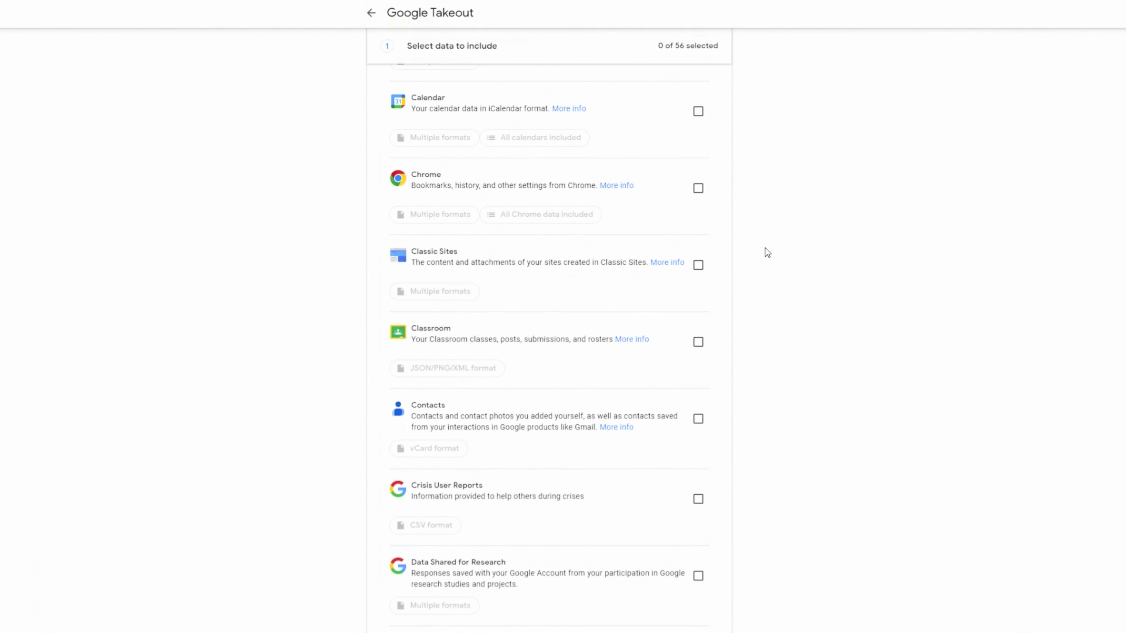
pyautogui.scroll(-7, 767, 252)
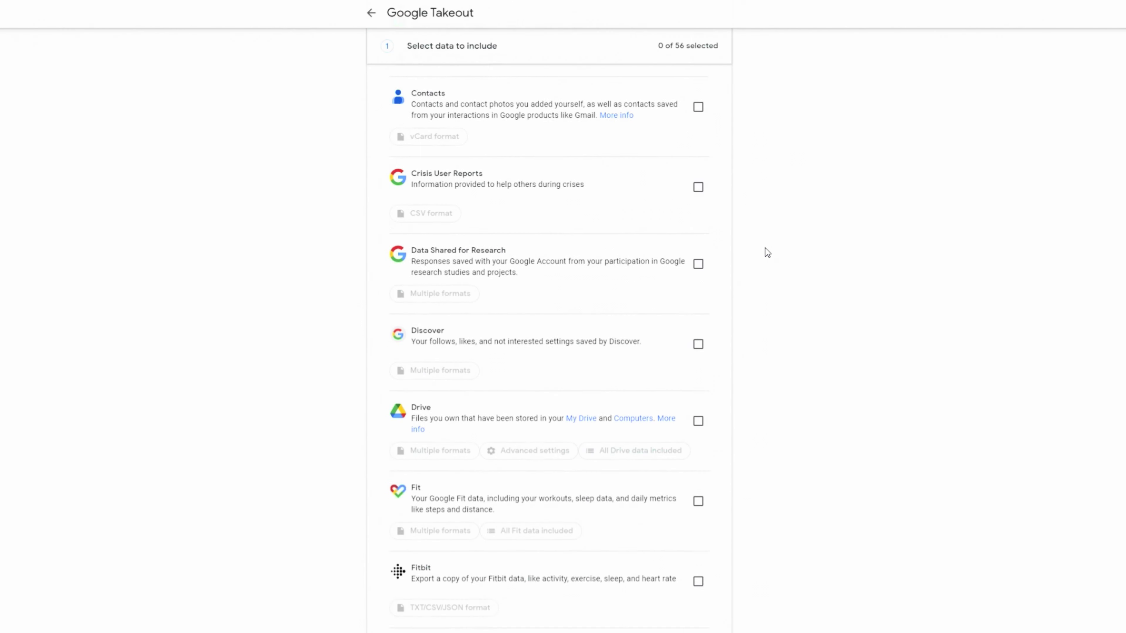
pyautogui.scroll(-6, 767, 252)
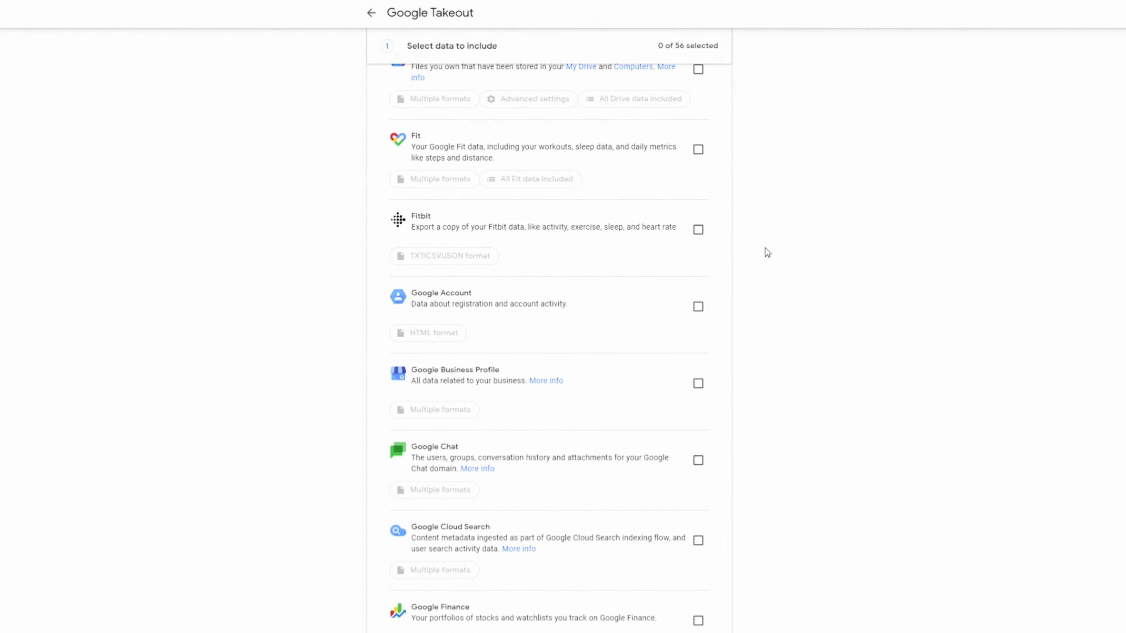
pyautogui.scroll(-5, 768, 252)
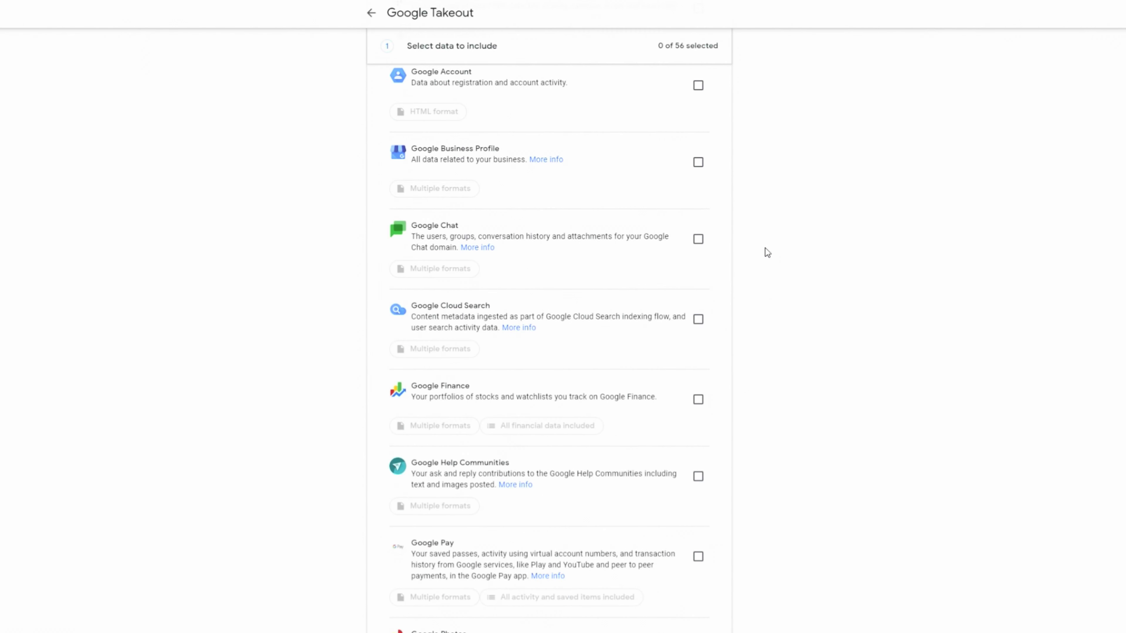
pyautogui.scroll(-2, 765, 256)
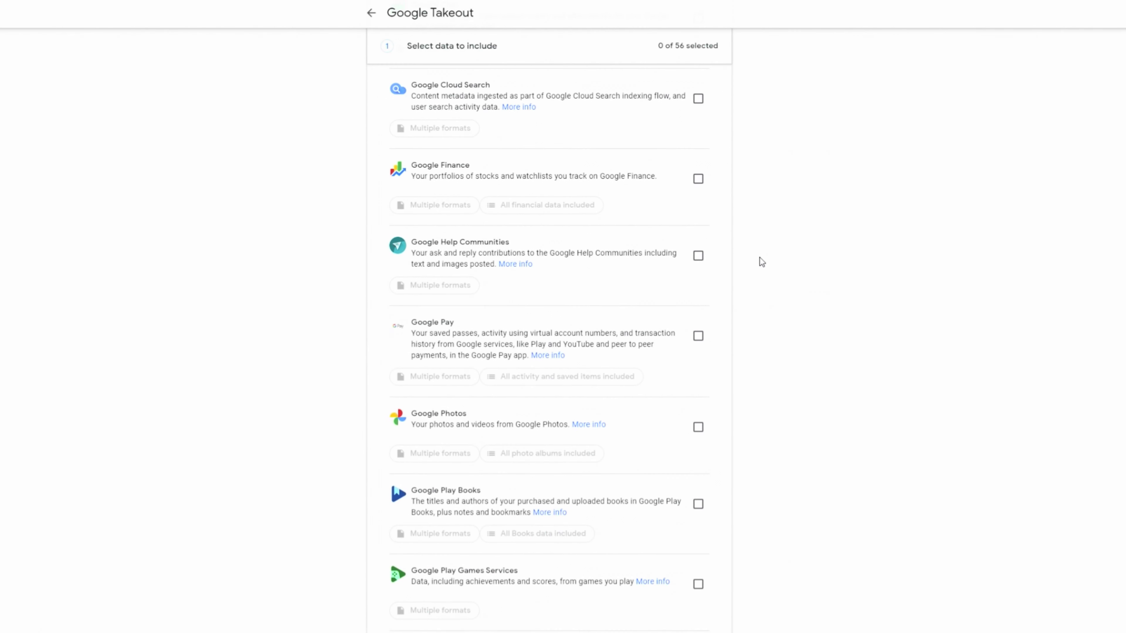
pyautogui.click(698, 427)
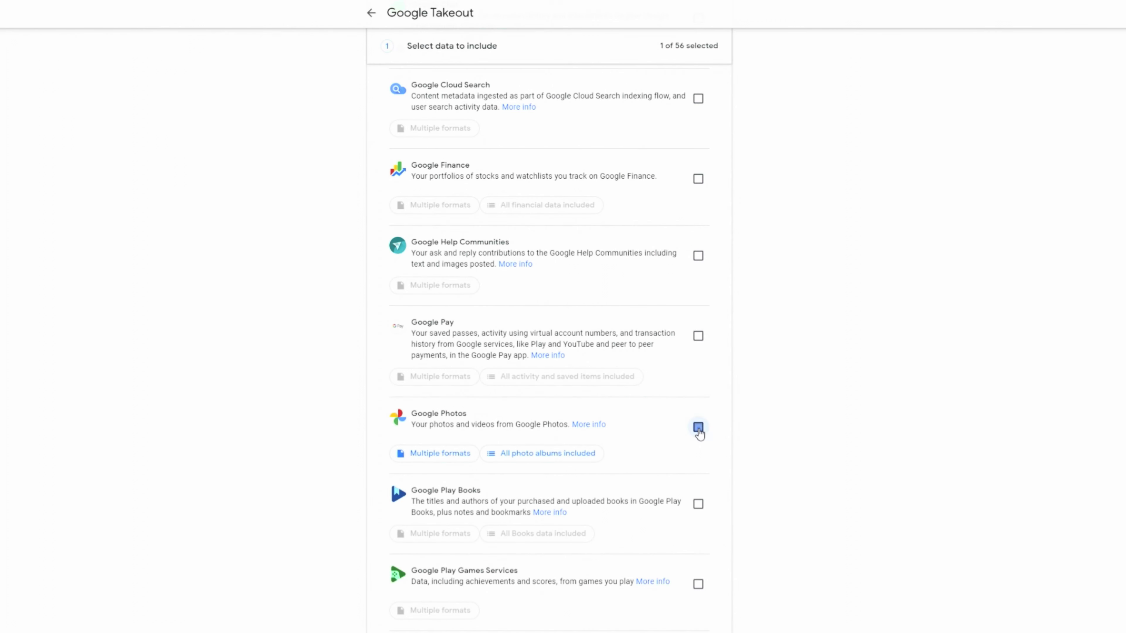
# Confirm the data selection and proceed to choosing the file type, frequency and destination.
pyautogui.scroll(-2, 682, 432)
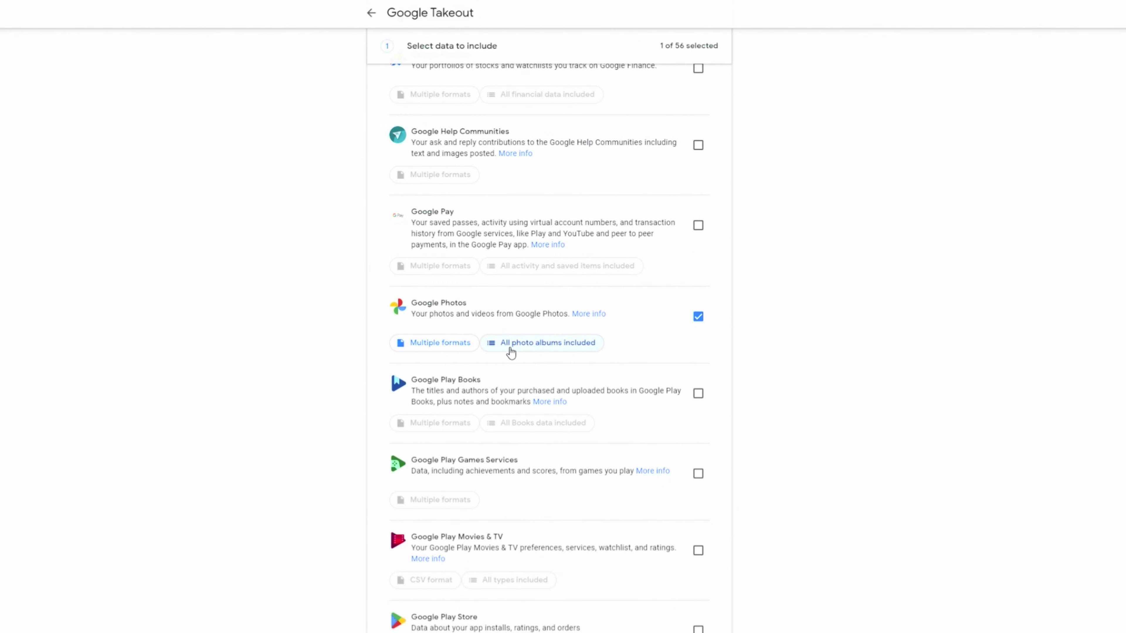
pyautogui.scroll(-13, 722, 327)
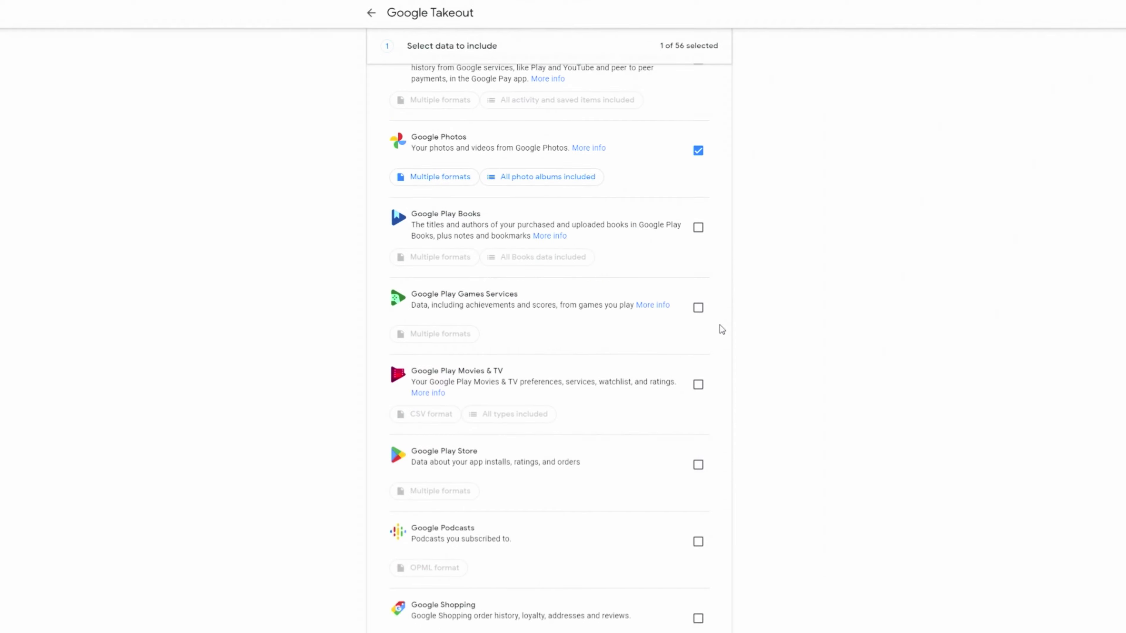
pyautogui.scroll(-20, 768, 346)
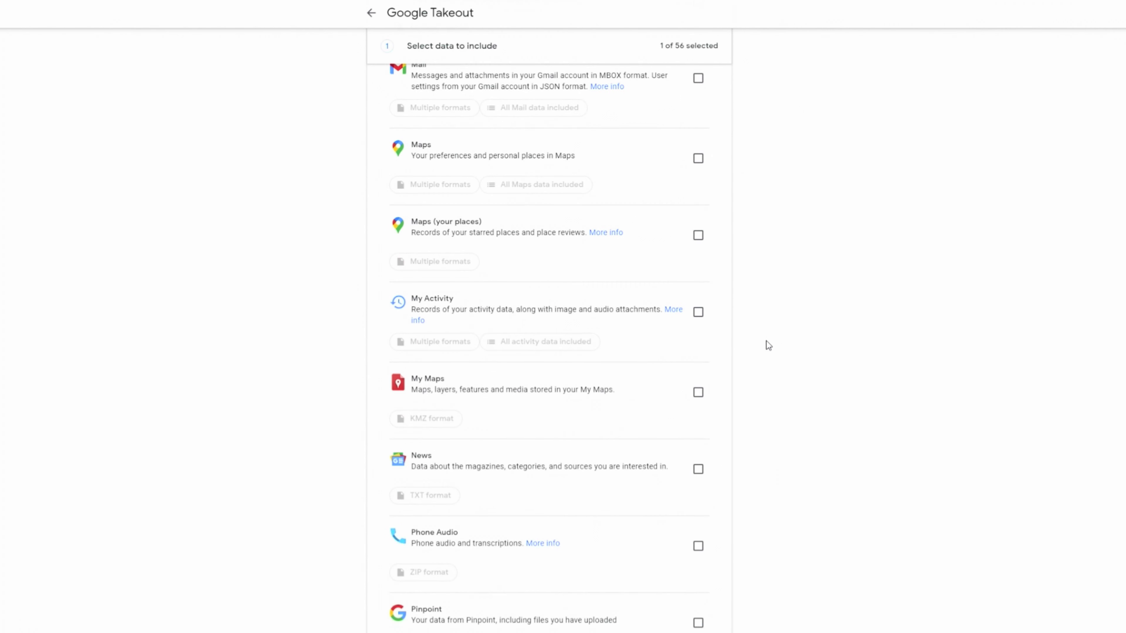
pyautogui.scroll(-2, 766, 345)
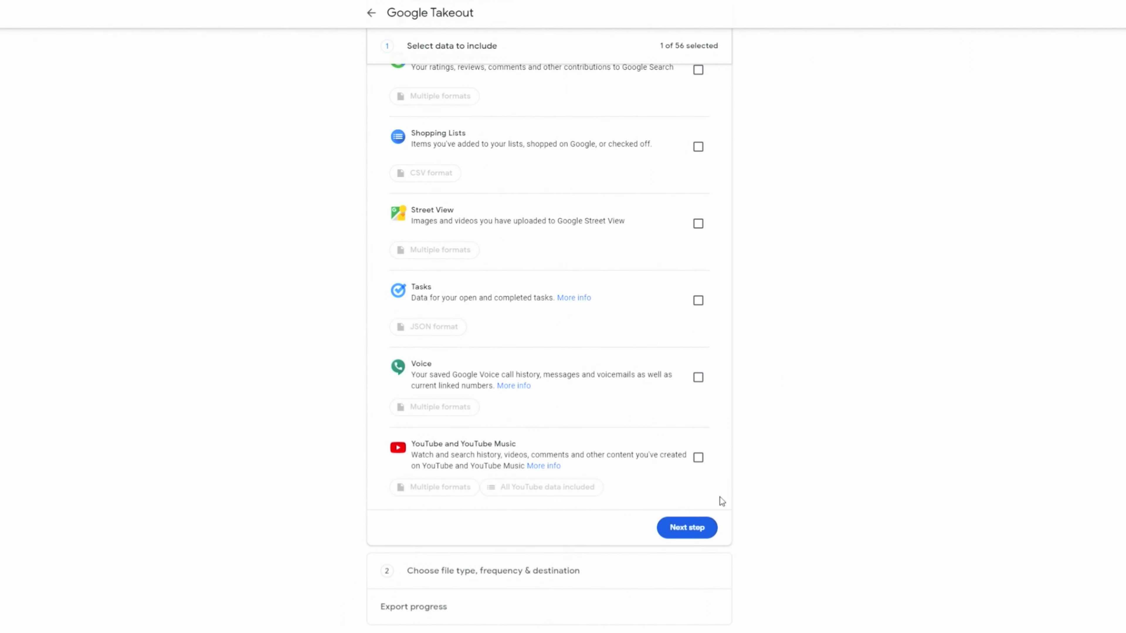
pyautogui.click(687, 527)
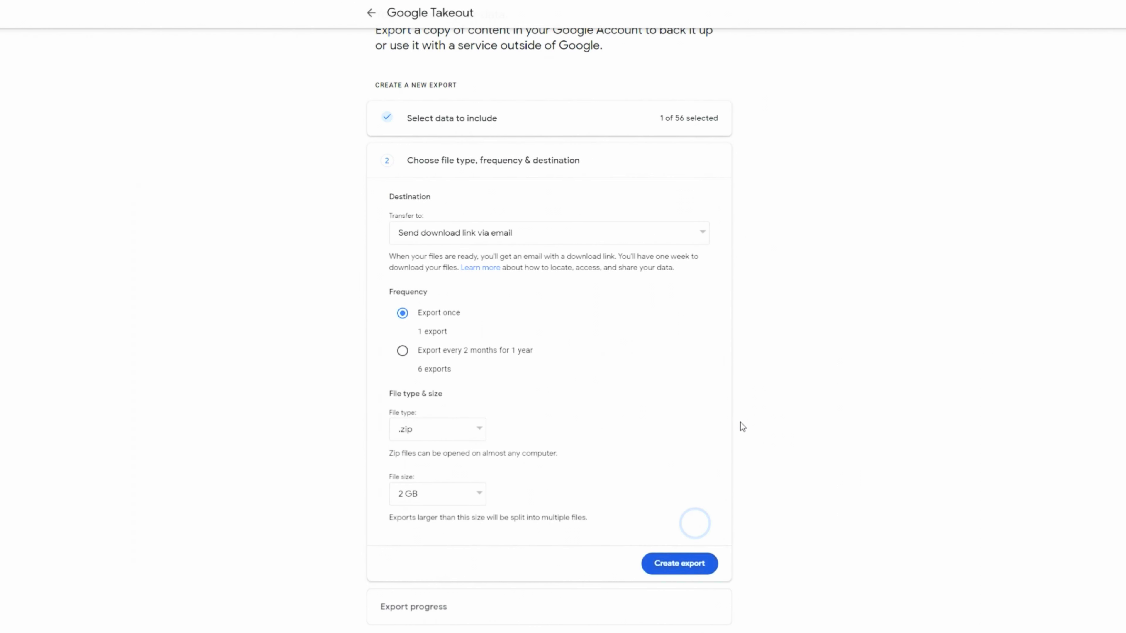
# Set the export's destination to sending a download link via email.
pyautogui.click(544, 242)
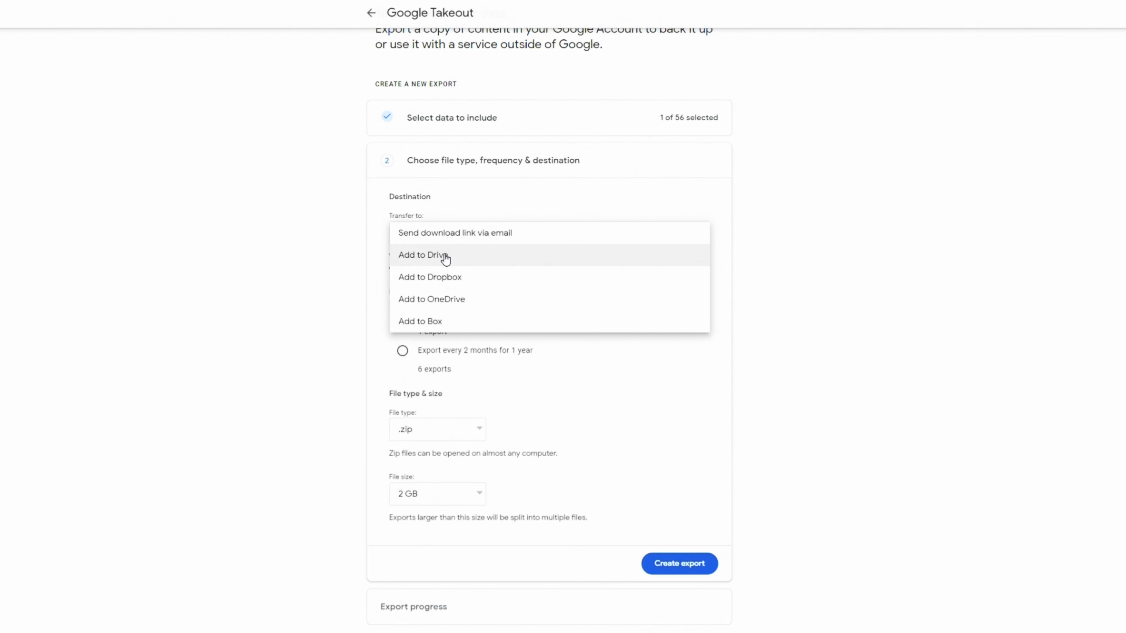
pyautogui.click(465, 233)
pyautogui.scroll(1, 501, 227)
pyautogui.scroll(-1, 505, 224)
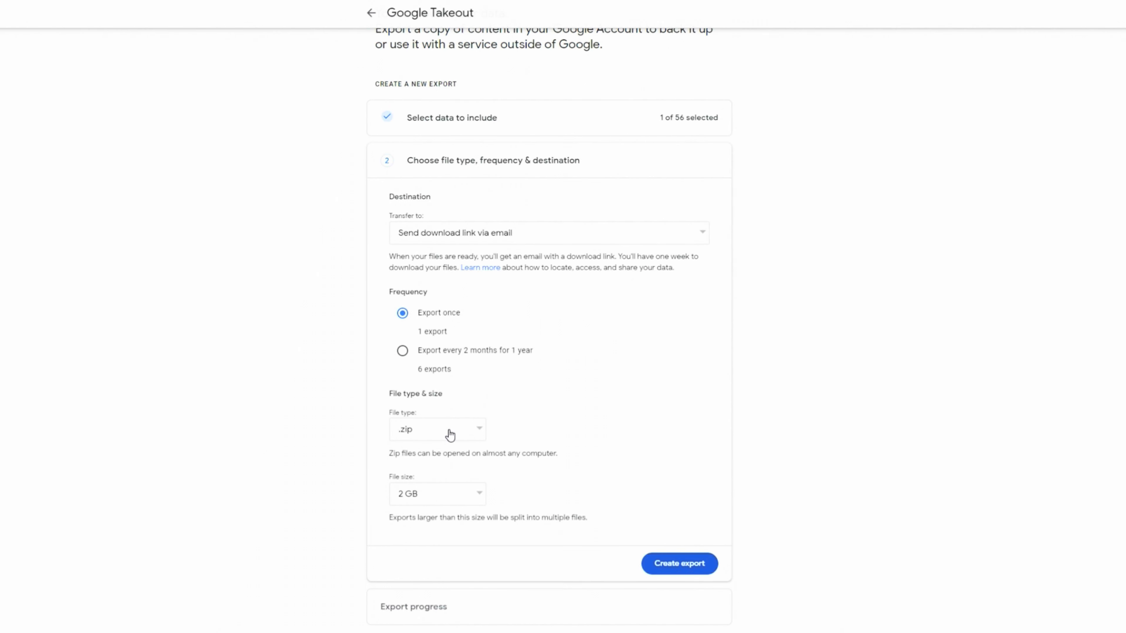
pyautogui.click(451, 497)
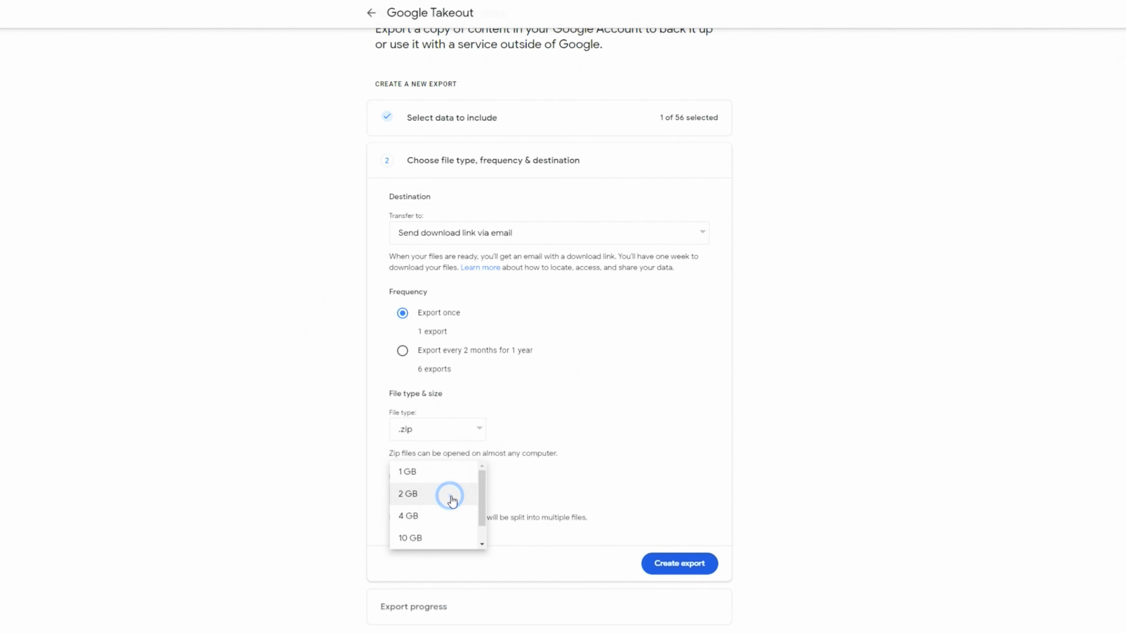
pyautogui.moveTo(481, 492); pyautogui.dragTo(480, 527)
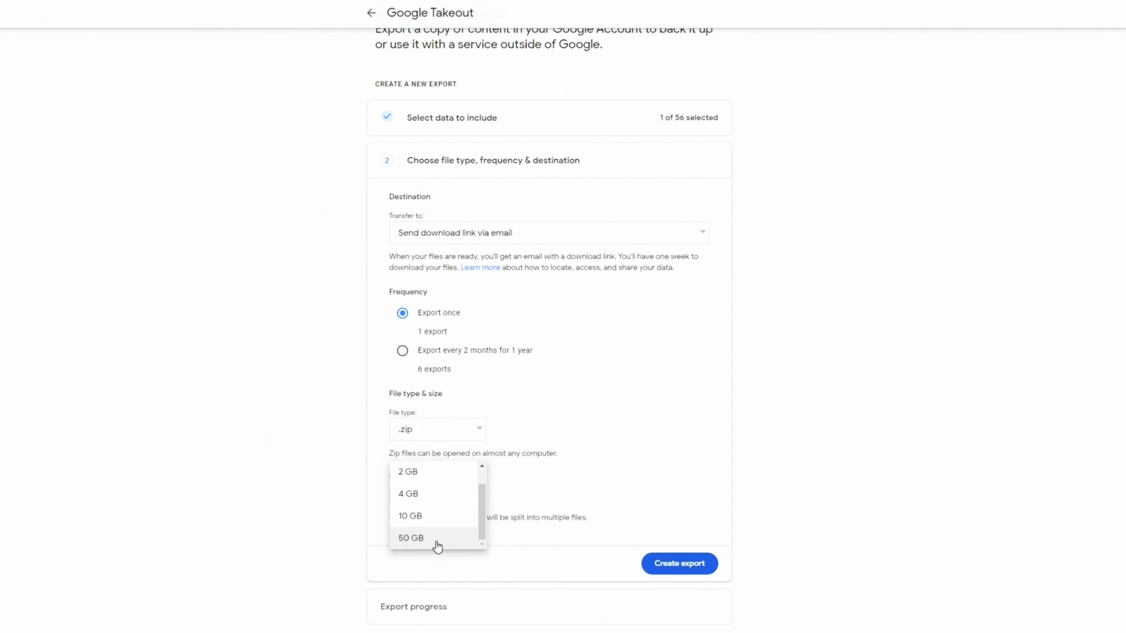
pyautogui.click(306, 479)
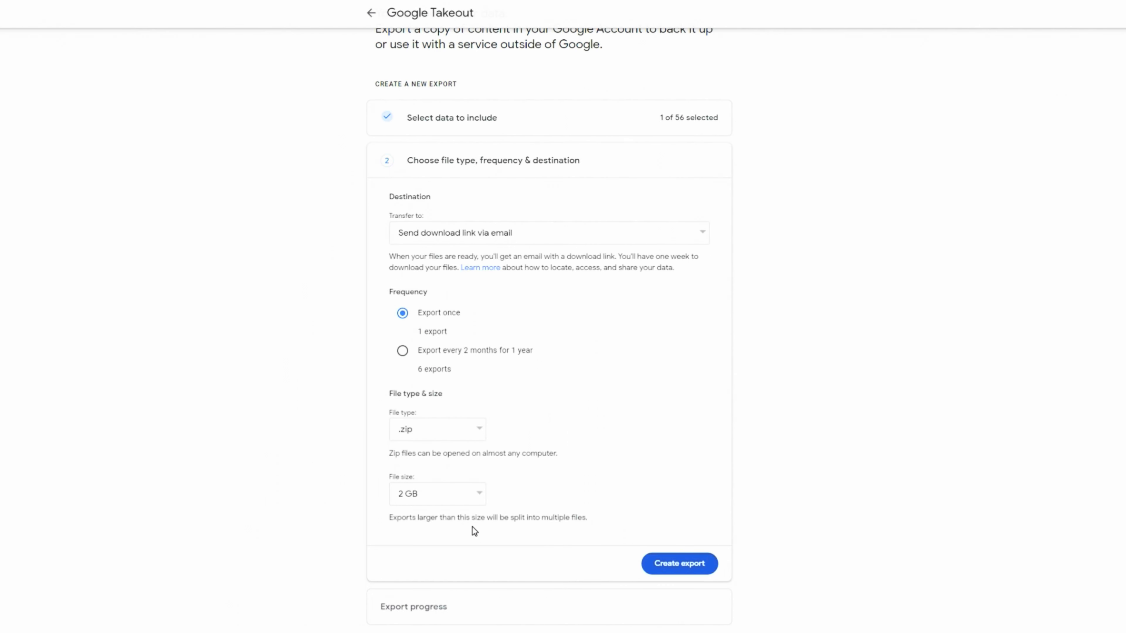
# Set the maximum size of the exported zip files to 50 GB.
pyautogui.click(477, 506)
pyautogui.moveTo(480, 502); pyautogui.dragTo(483, 531)
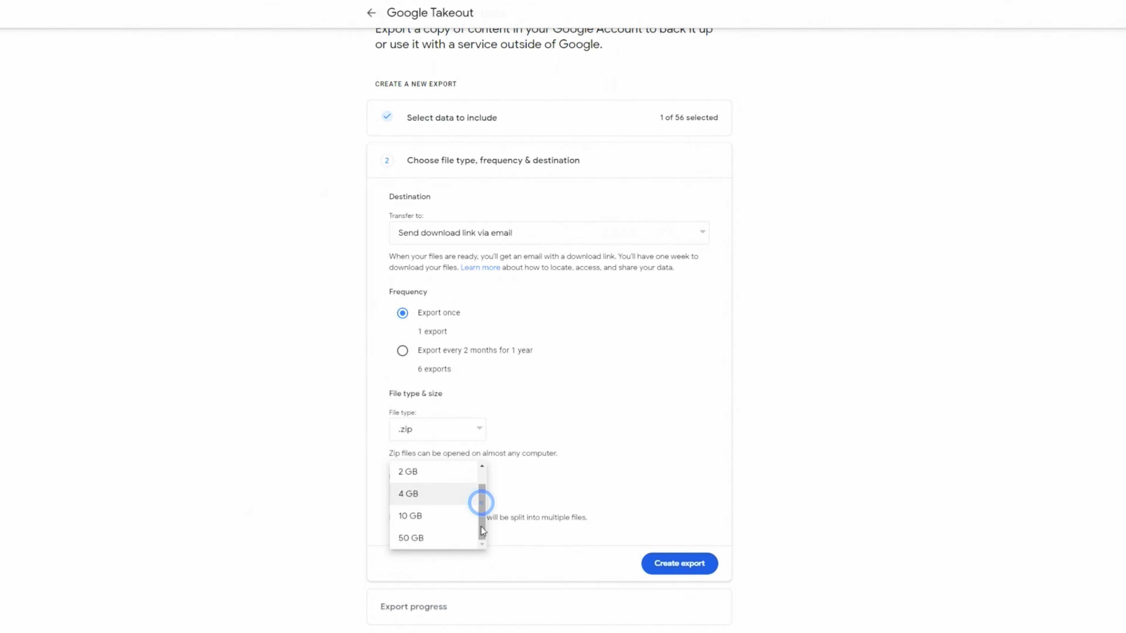
pyautogui.click(456, 537)
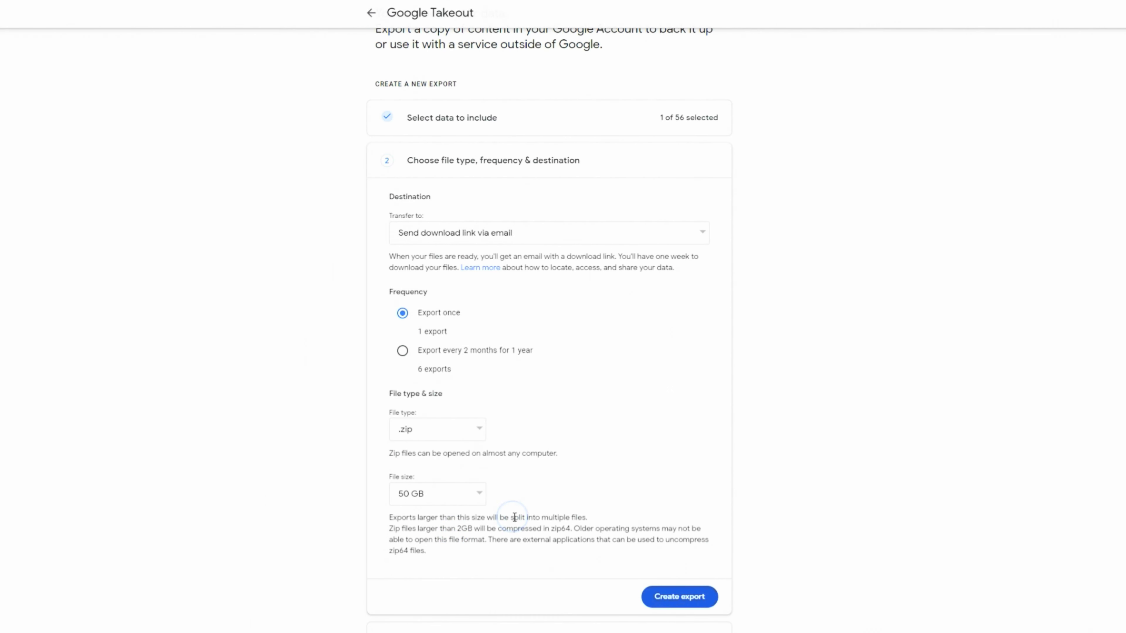
# Keep the 50 GB file size and create the Google Photos export.
pyautogui.scroll(-1, 548, 516)
pyautogui.scroll(1, 550, 520)
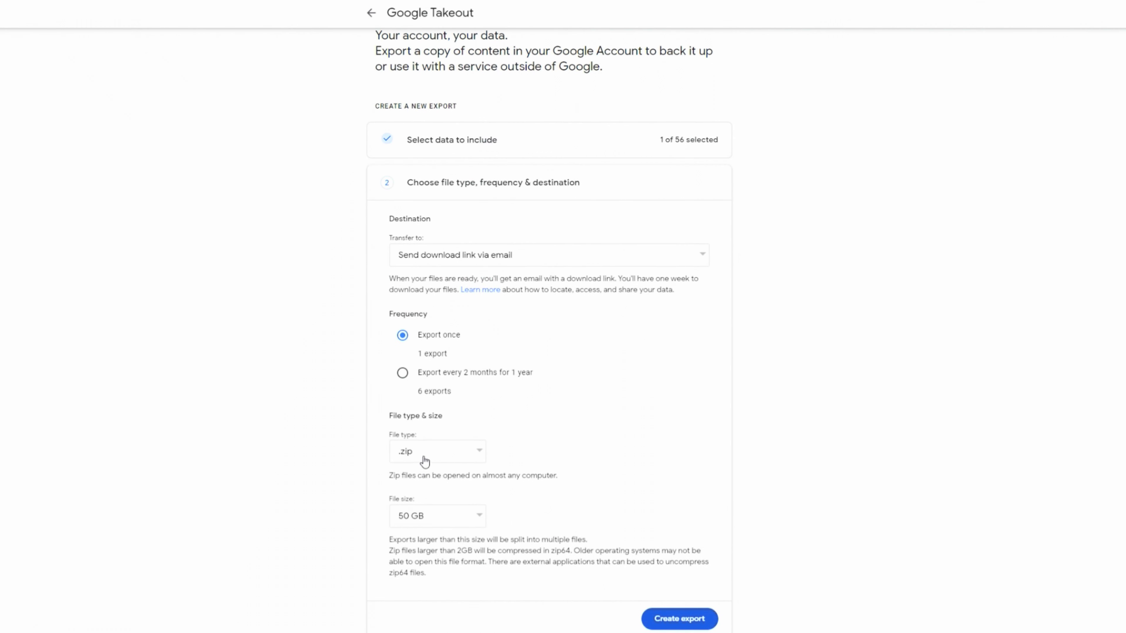
pyautogui.click(461, 517)
pyautogui.click(459, 514)
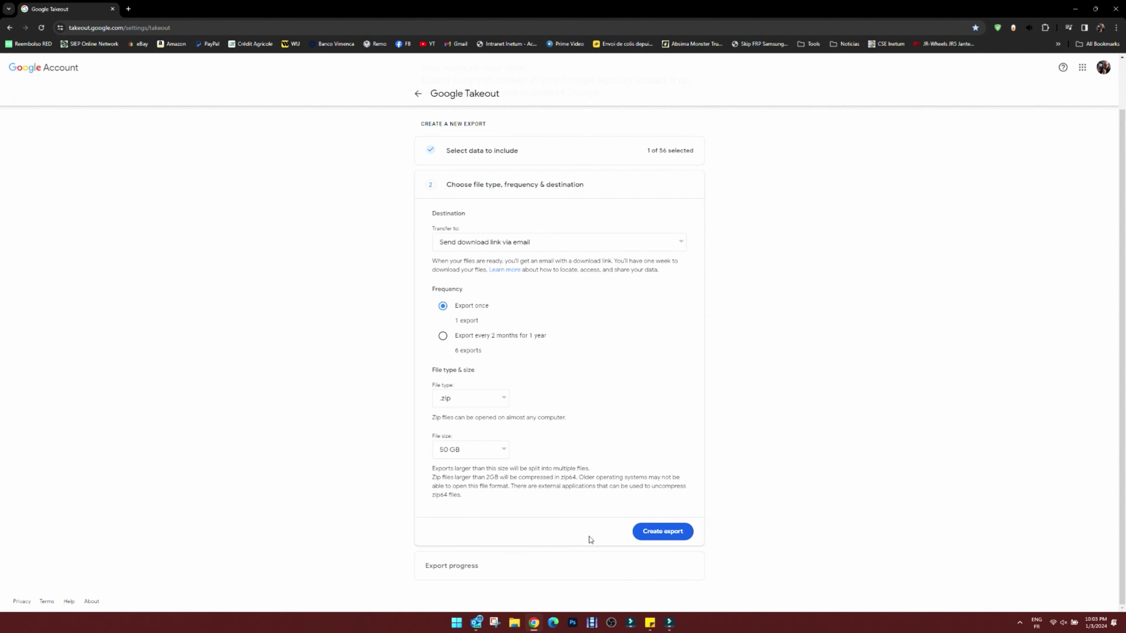
pyautogui.click(656, 619)
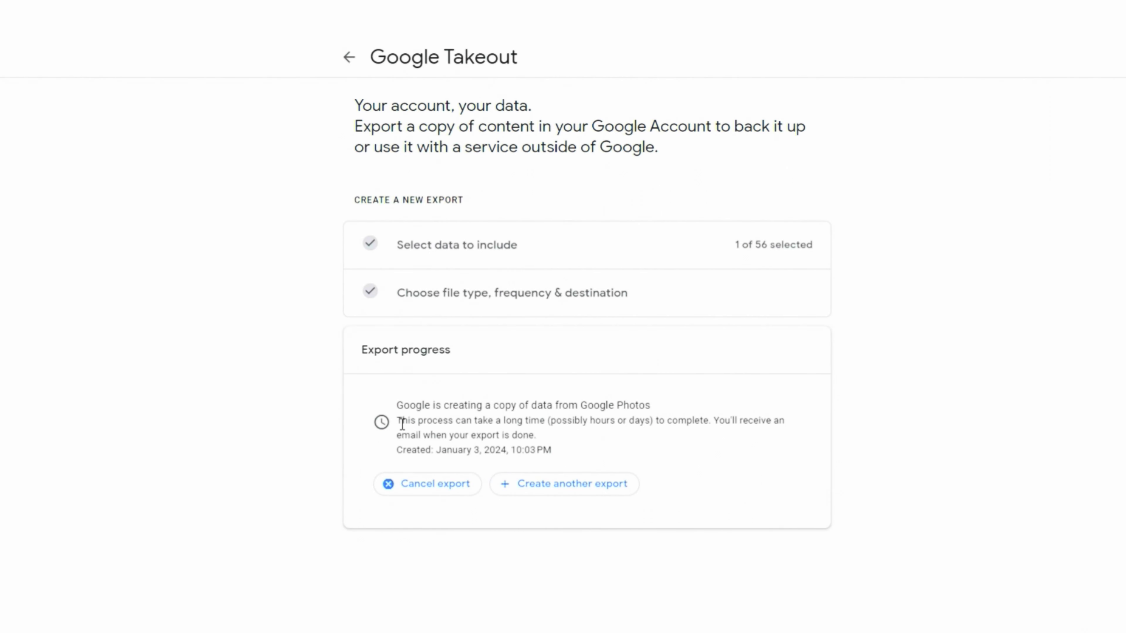
pyautogui.moveTo(402, 424); pyautogui.dragTo(531, 435)
pyautogui.click(536, 431)
pyautogui.click(557, 431)
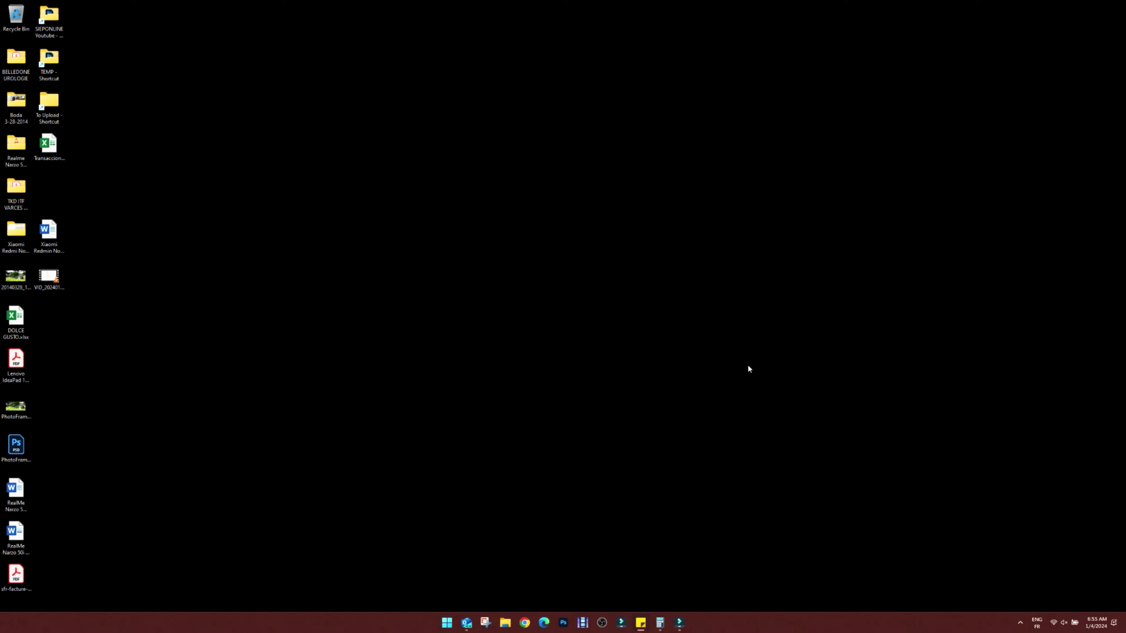
# Switch to Outlook, follow the download link in the Google Takeout email and start downloading the Google Photos export.
pyautogui.click(467, 622)
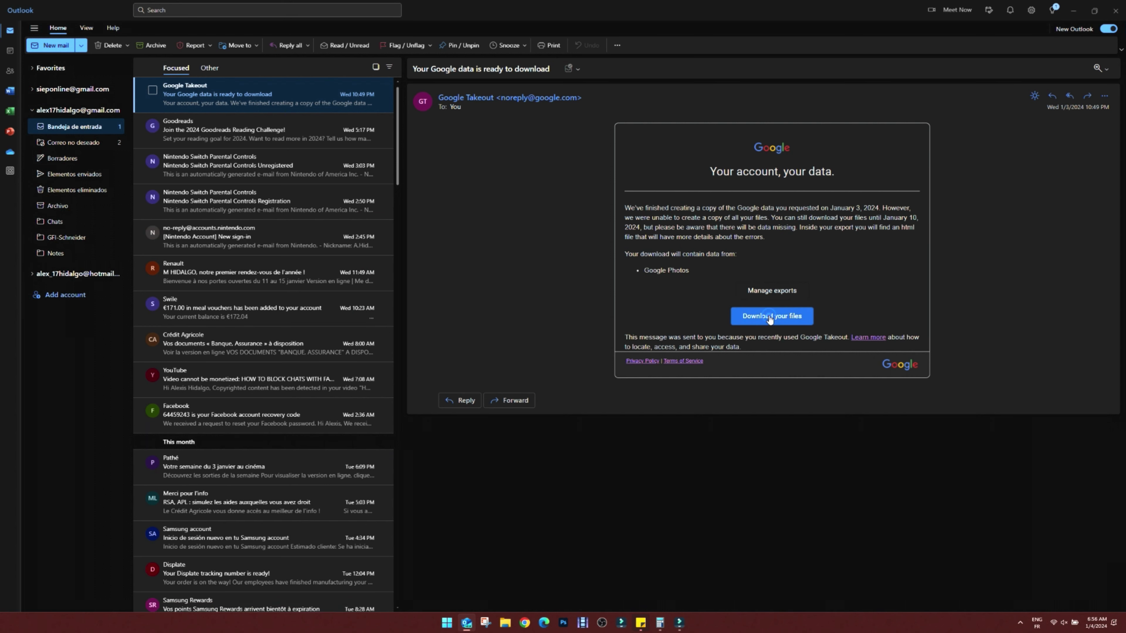
pyautogui.click(575, 416)
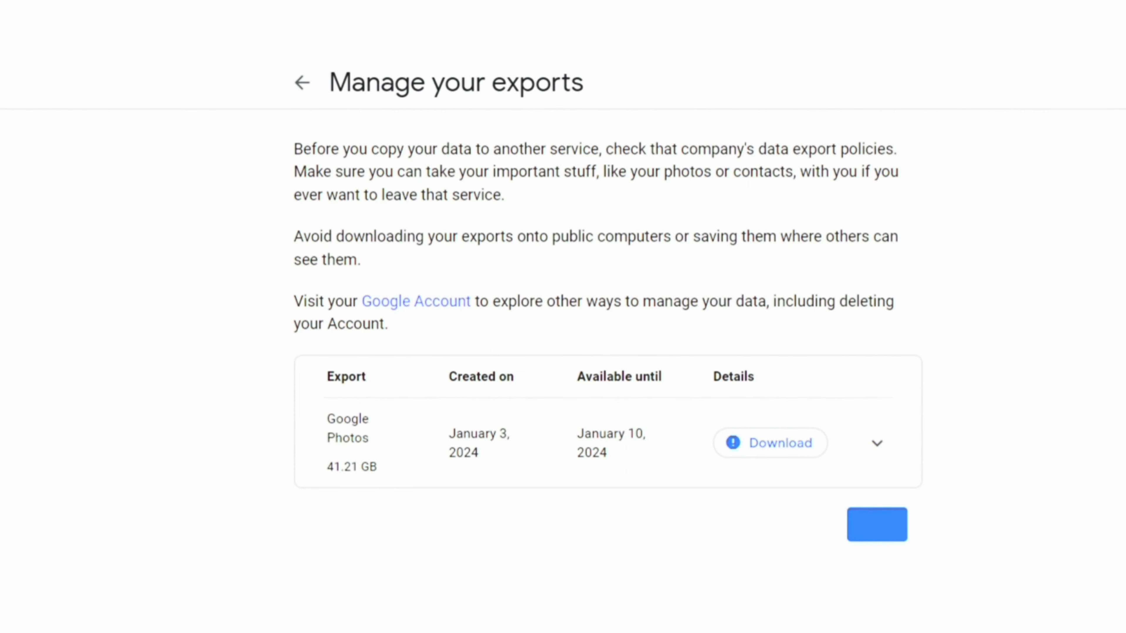
pyautogui.click(770, 442)
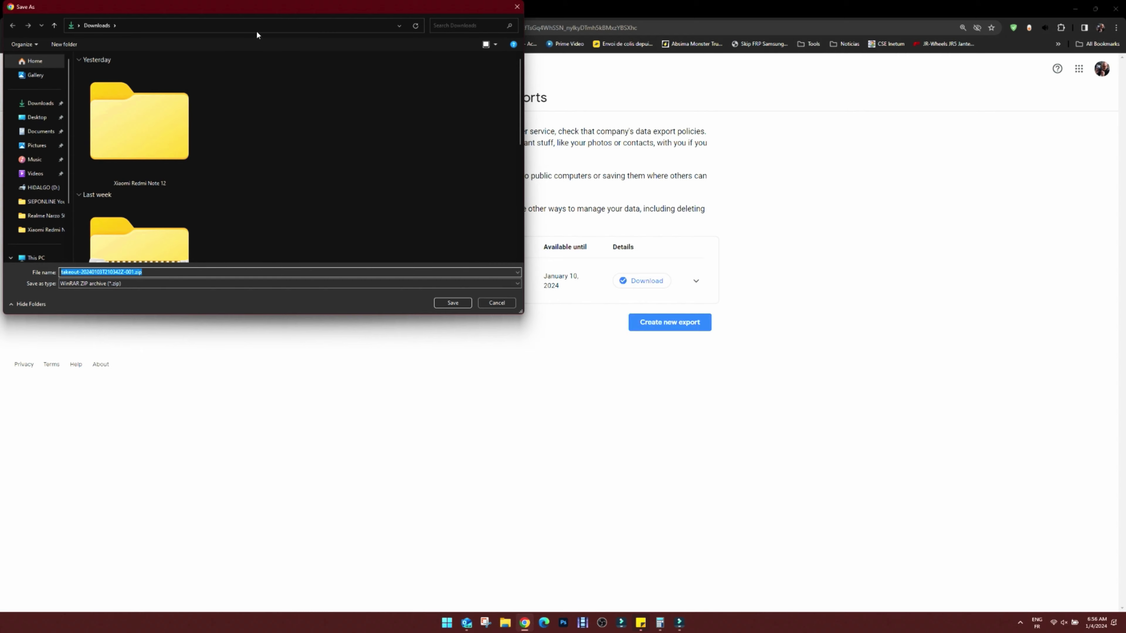
# Save the archive to the D: drive as "Google takeout- BackUp - 20240103T210342Z-001.zip".
pyautogui.moveTo(256, 14); pyautogui.dragTo(277, 145)
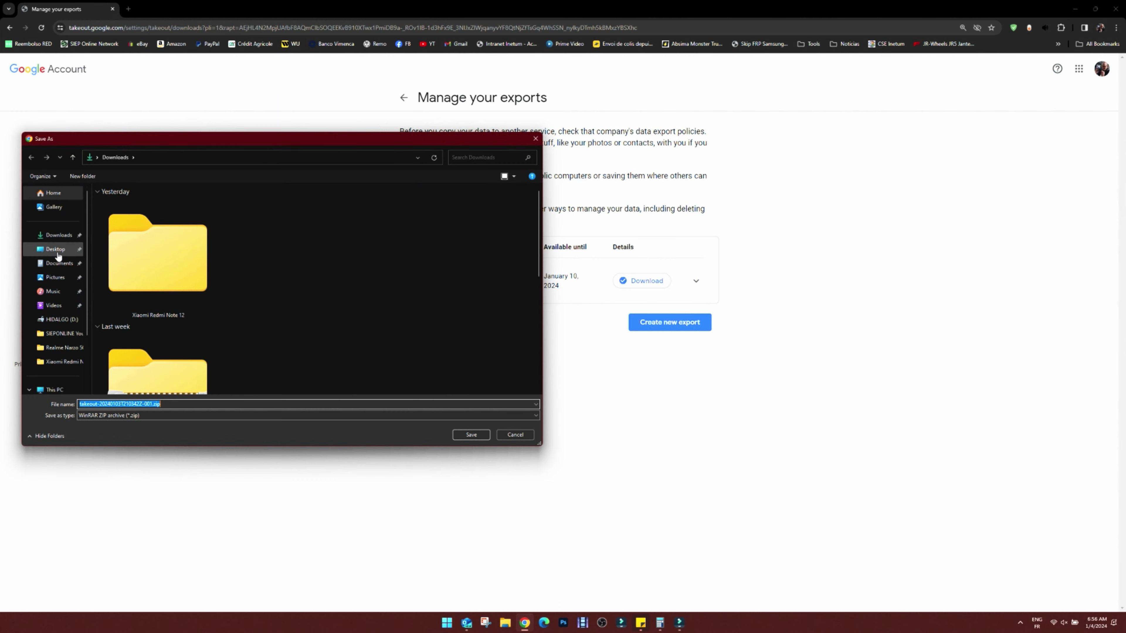
pyautogui.click(53, 319)
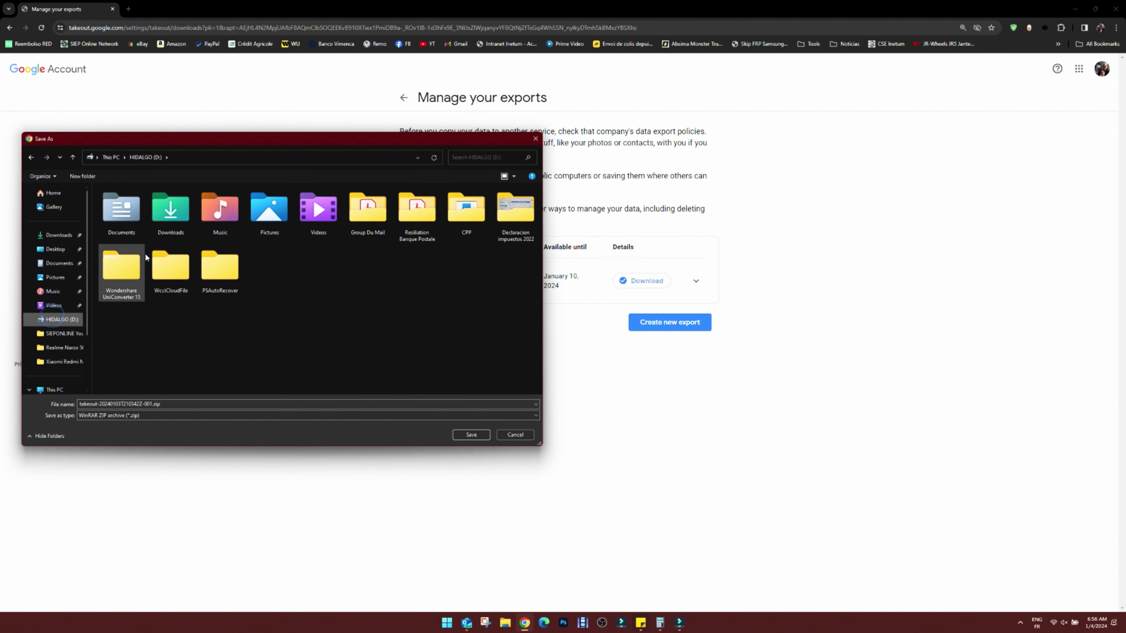
pyautogui.click(137, 404)
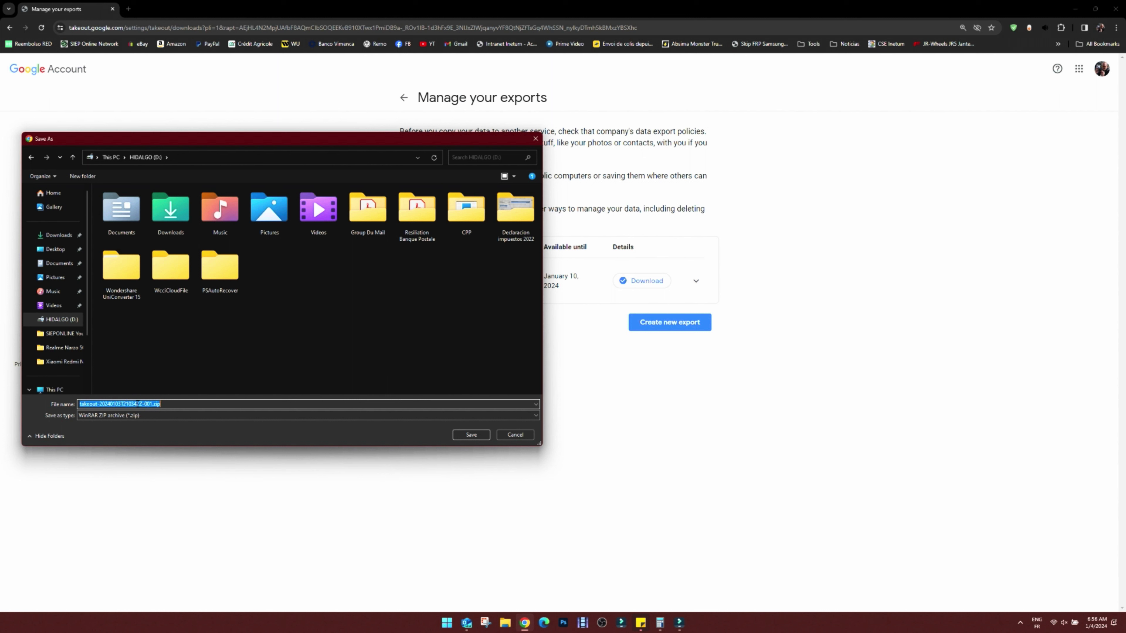
pyautogui.press('Home')
pyautogui.write('Google')
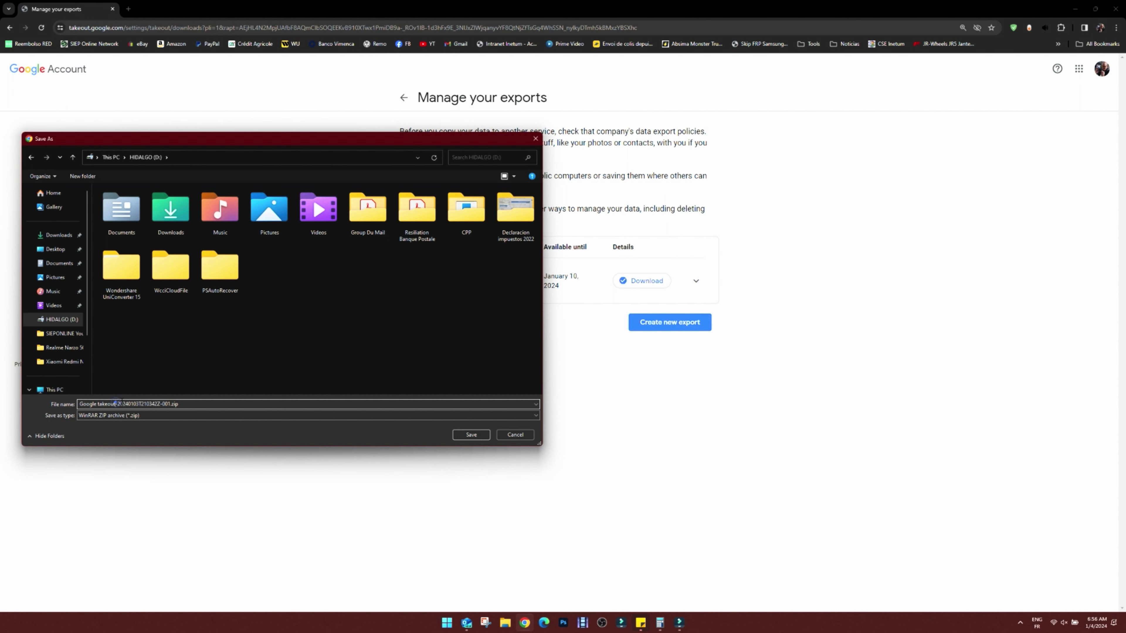
pyautogui.click(171, 405)
pyautogui.click(118, 403)
pyautogui.write('BackUp -')
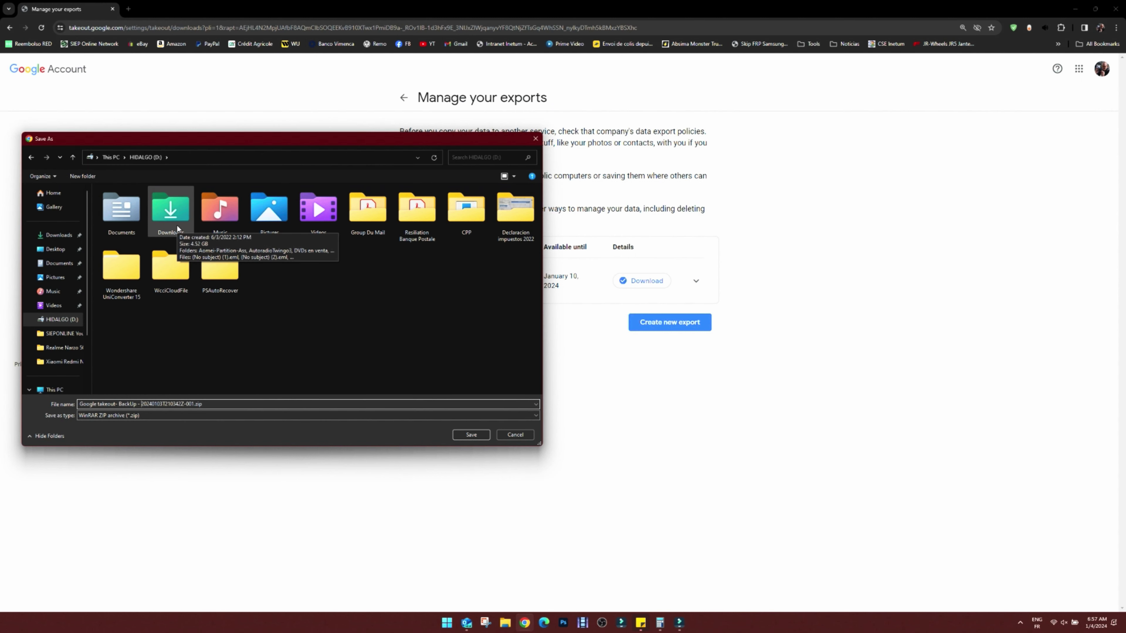
pyautogui.click(461, 434)
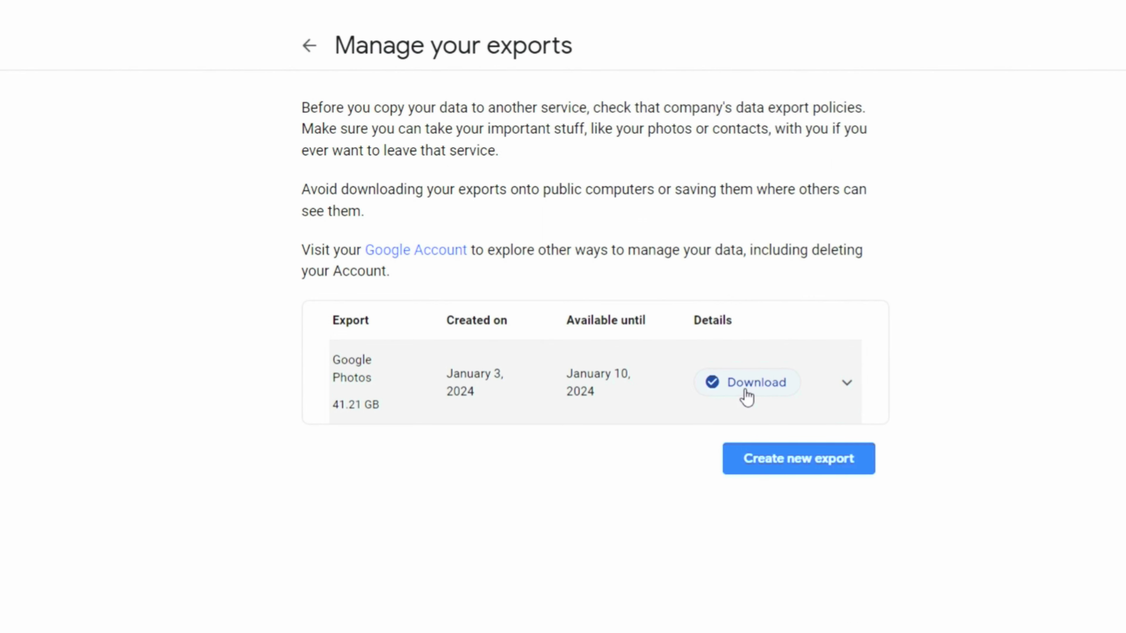
# Locate the Google takeout backup zip in the browser's download history and show it in its folder.
pyautogui.click(846, 391)
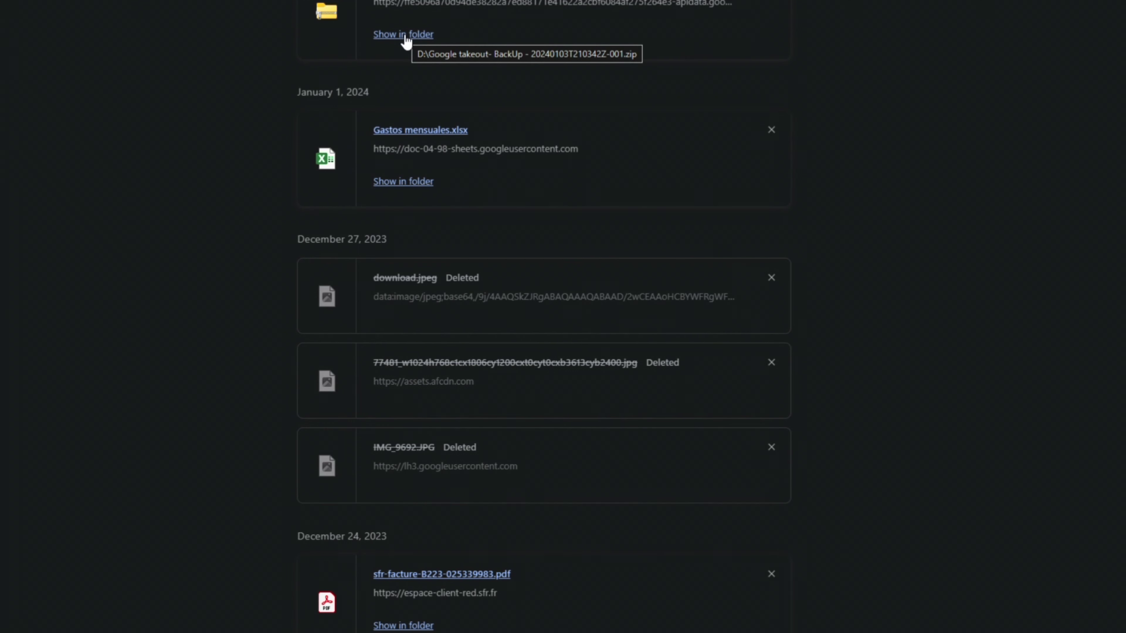
pyautogui.click(404, 36)
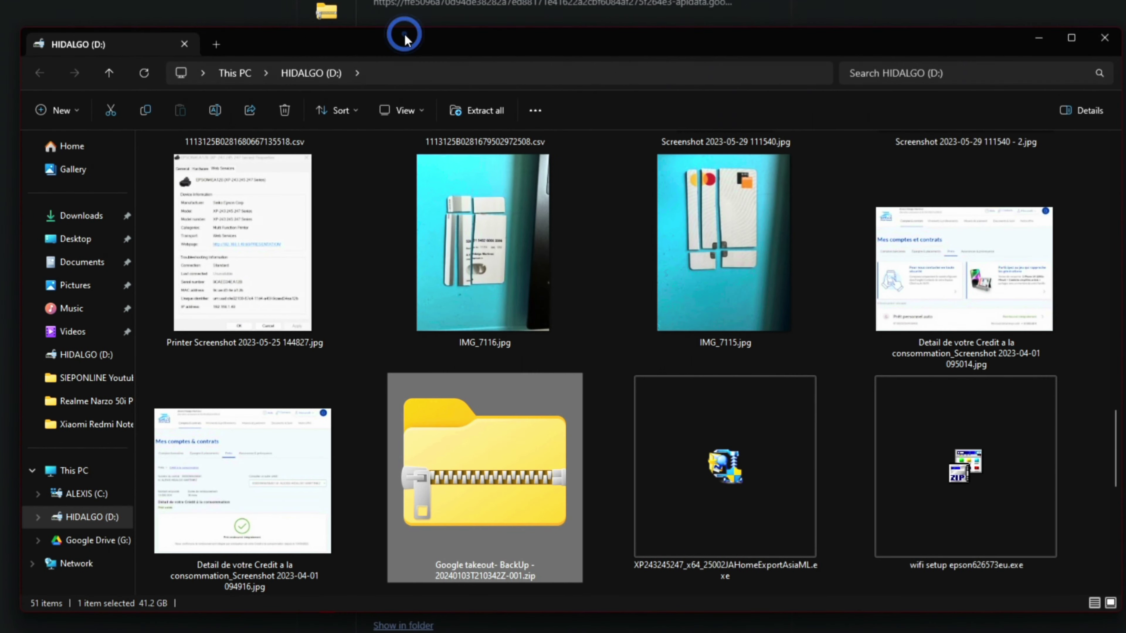
# Open the Google takeout backup zip and look through the album folders inside Takeout > Google Photos.
pyautogui.scroll(-5, 473, 319)
pyautogui.scroll(3, 473, 323)
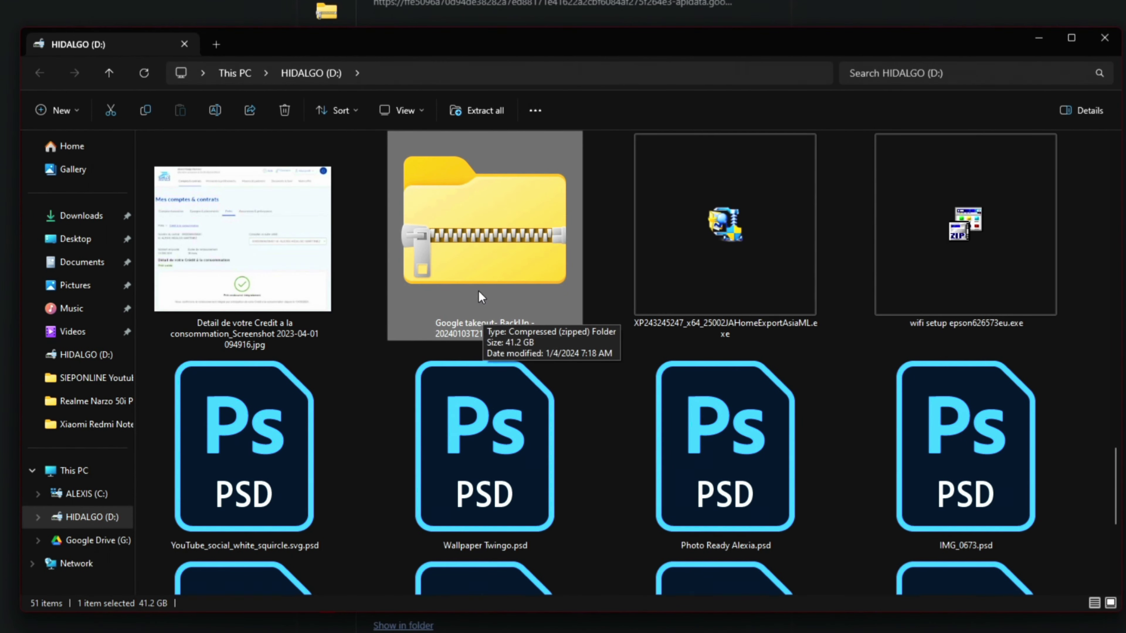
pyautogui.doubleClick(501, 266)
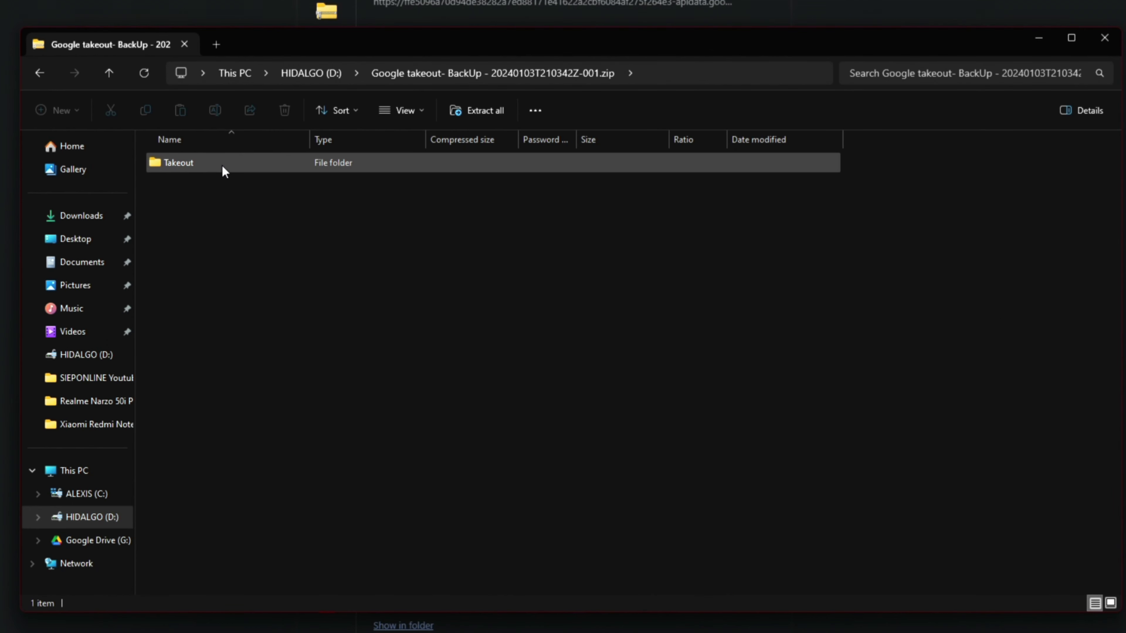
pyautogui.doubleClick(222, 165)
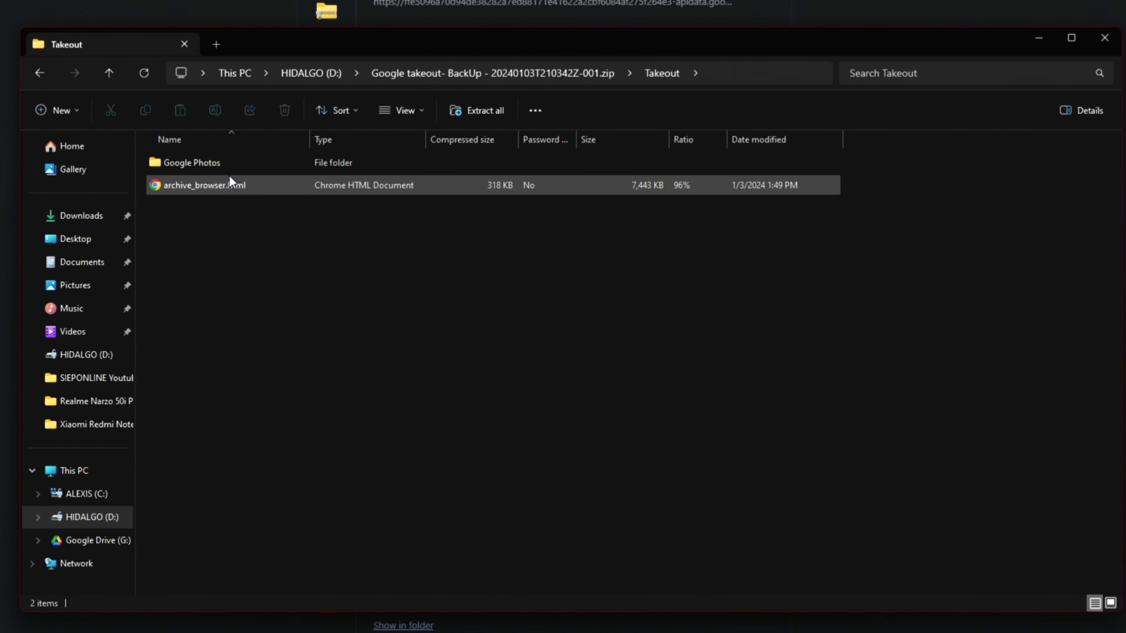
pyautogui.doubleClick(213, 165)
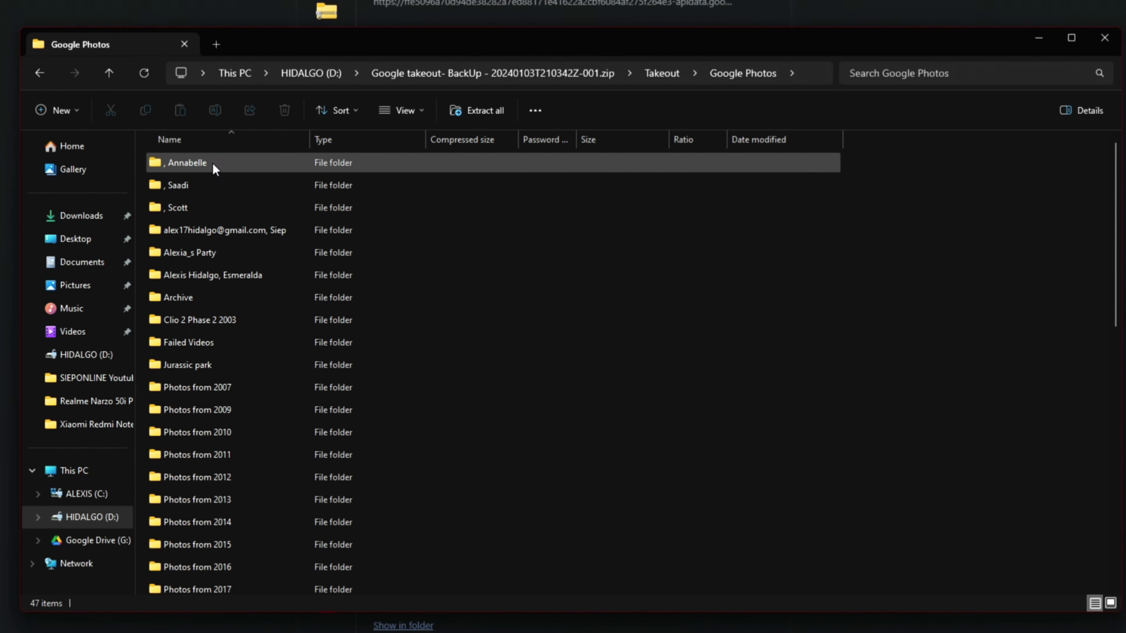
pyautogui.scroll(-7, 273, 280)
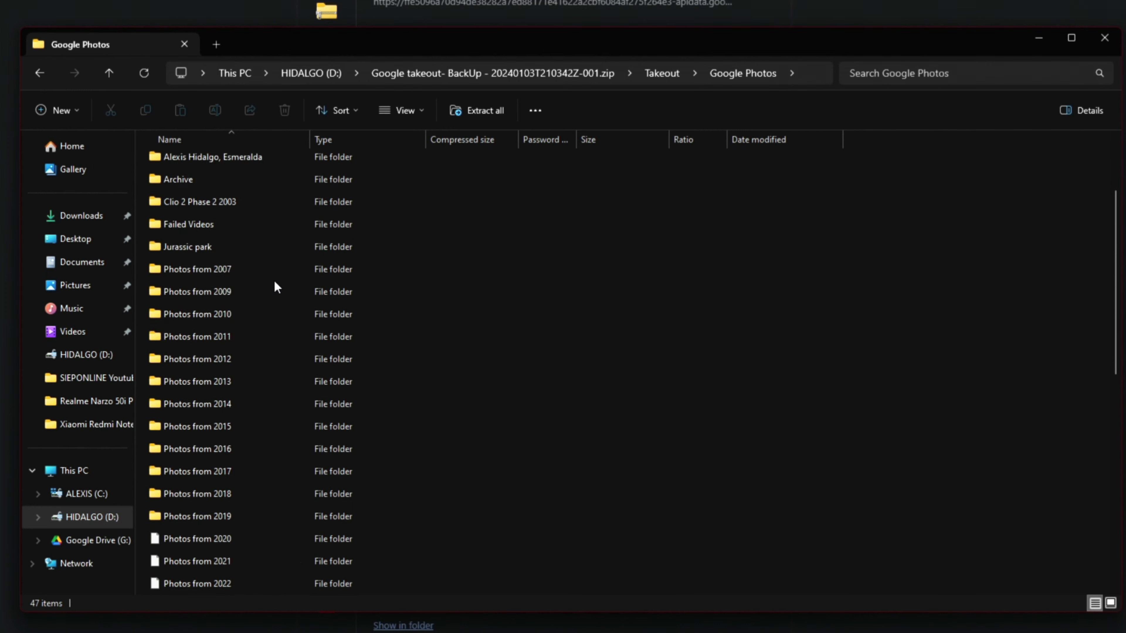
pyautogui.scroll(-3, 271, 280)
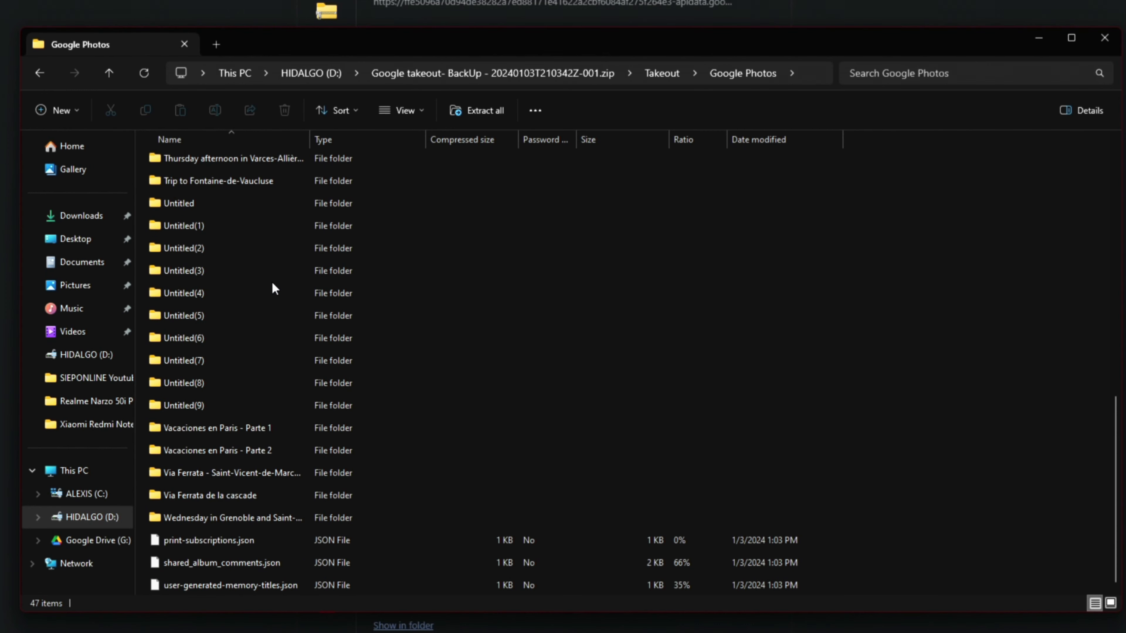
pyautogui.doubleClick(250, 429)
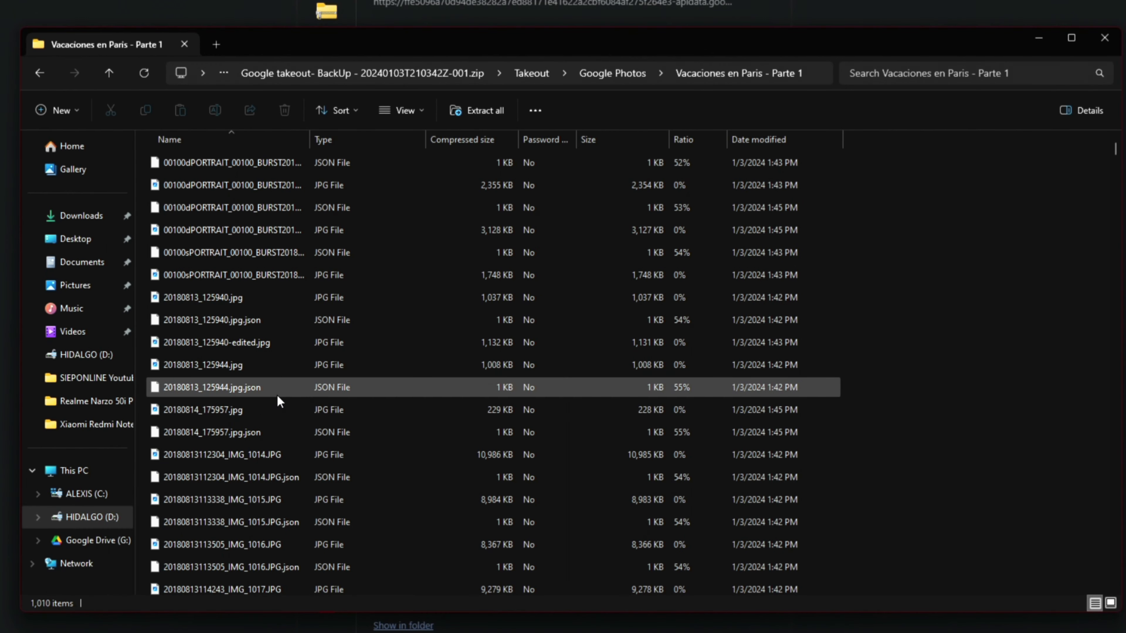
pyautogui.scroll(-7, 277, 390)
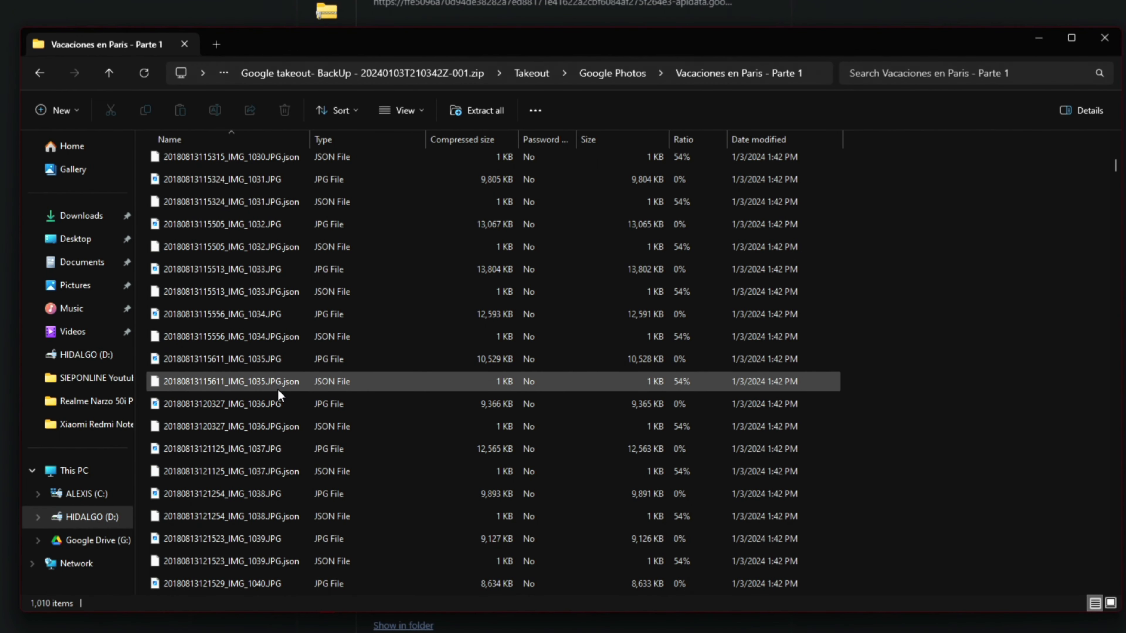
pyautogui.scroll(-20, 281, 392)
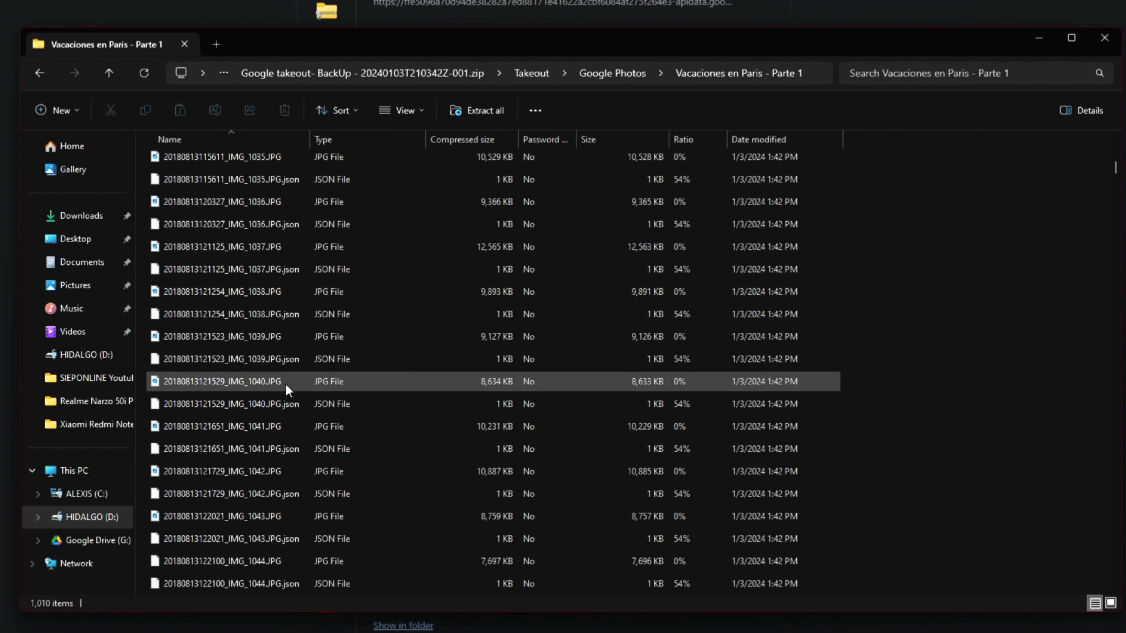
pyautogui.scroll(-16, 285, 383)
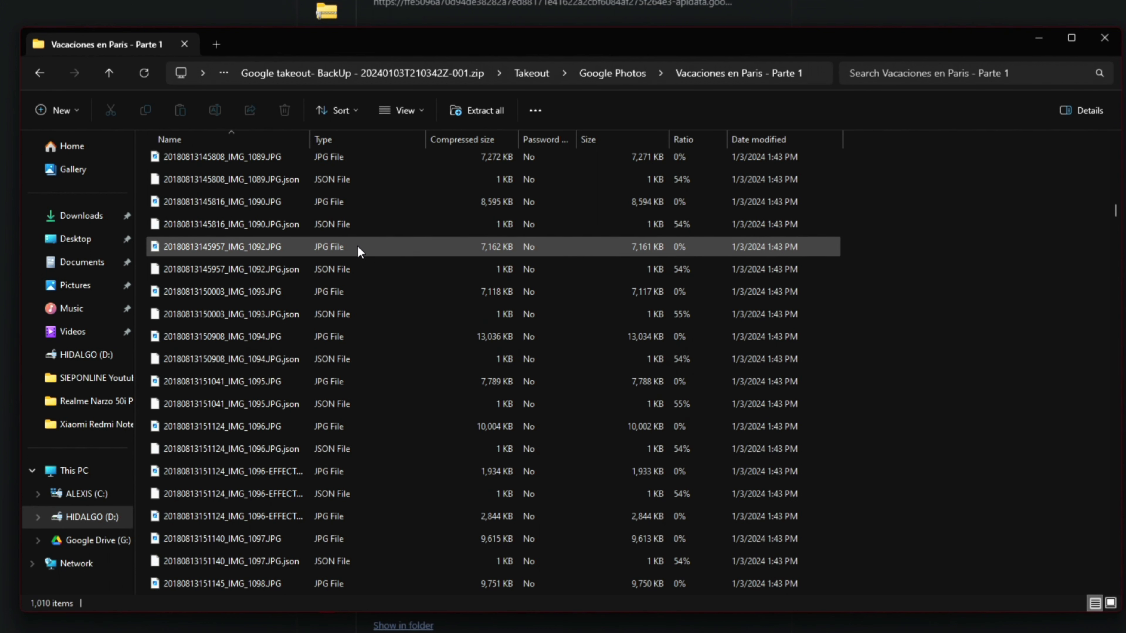
pyautogui.click(251, 161)
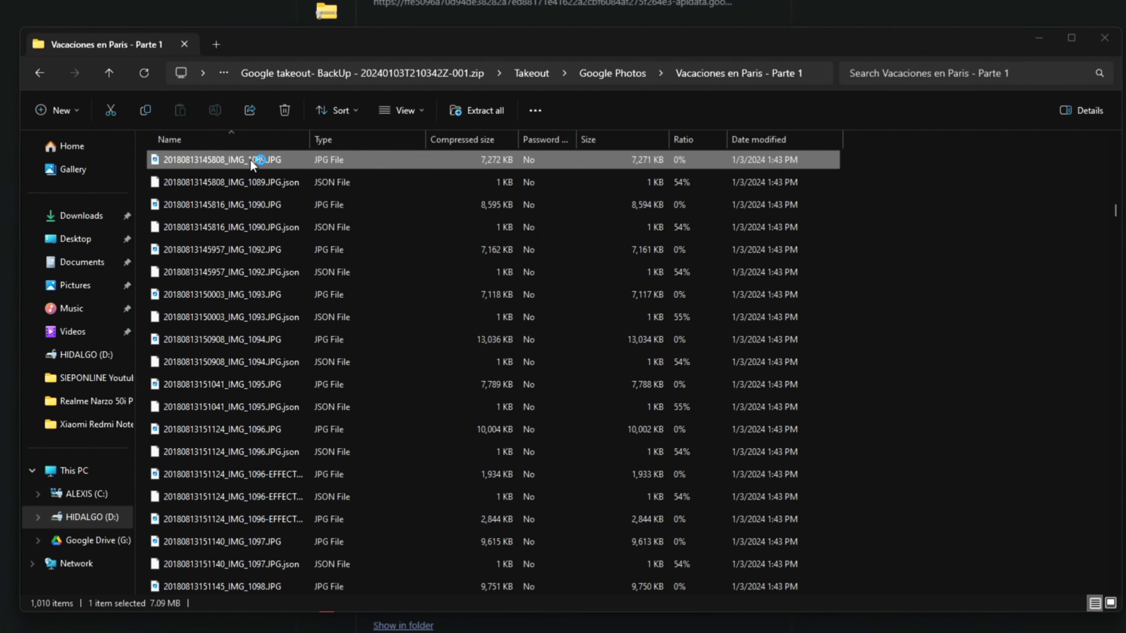
pyautogui.doubleClick(251, 160)
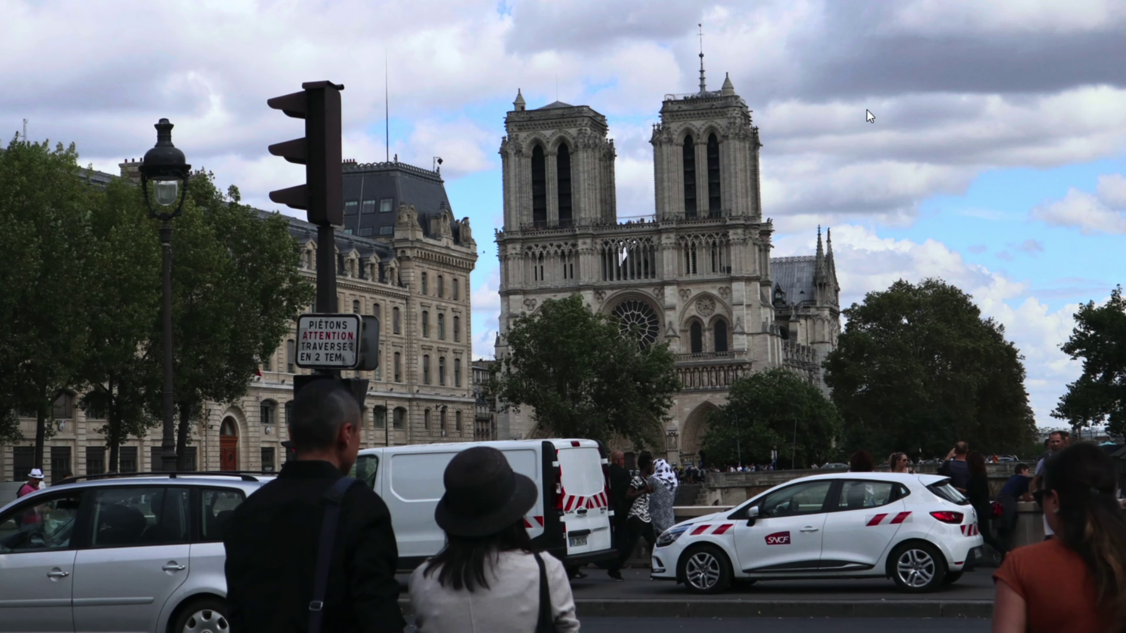
pyautogui.press('Escape')
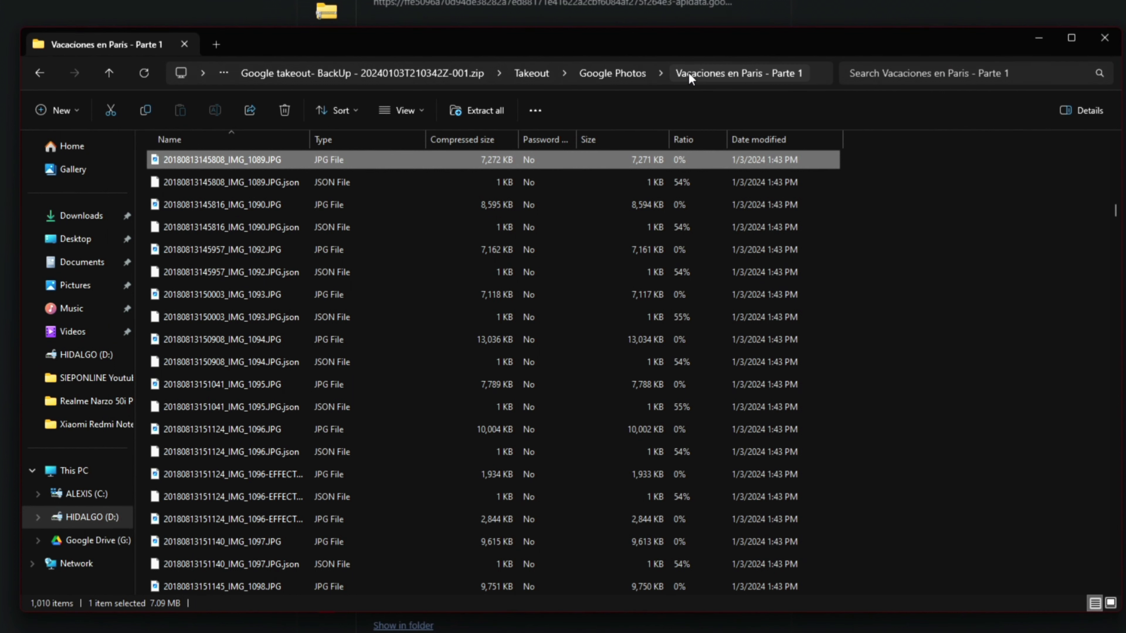
# In the "Via Ferrata de la cascade" album, sort the files by size, largest first, and view PANO_20180623_125207.jpg.
pyautogui.click(620, 75)
pyautogui.scroll(-3, 548, 291)
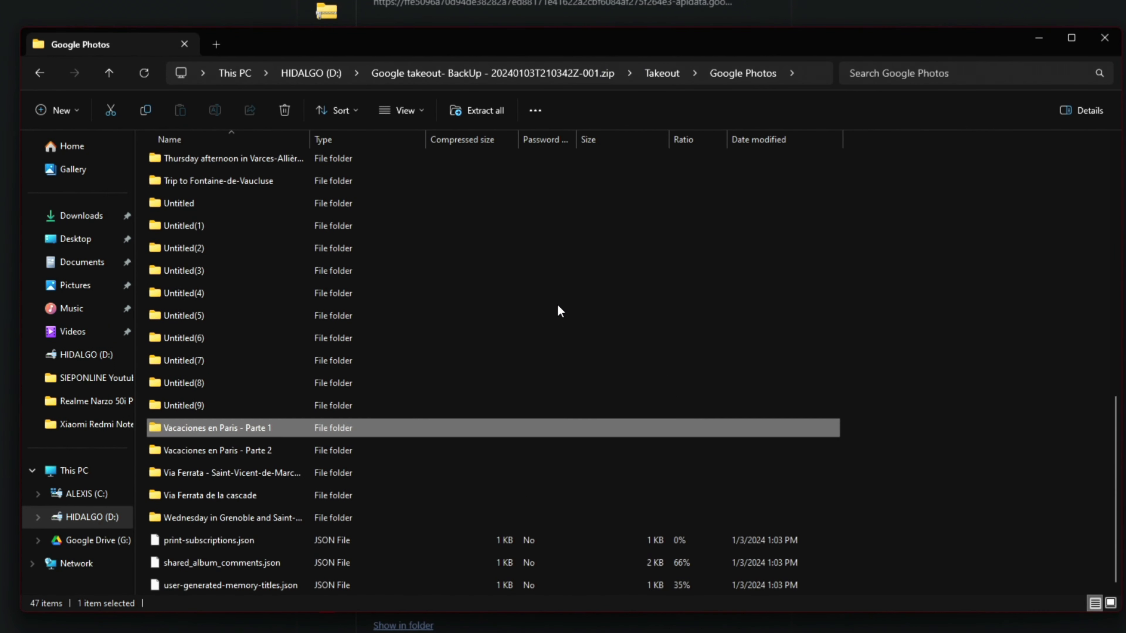
pyautogui.doubleClick(247, 496)
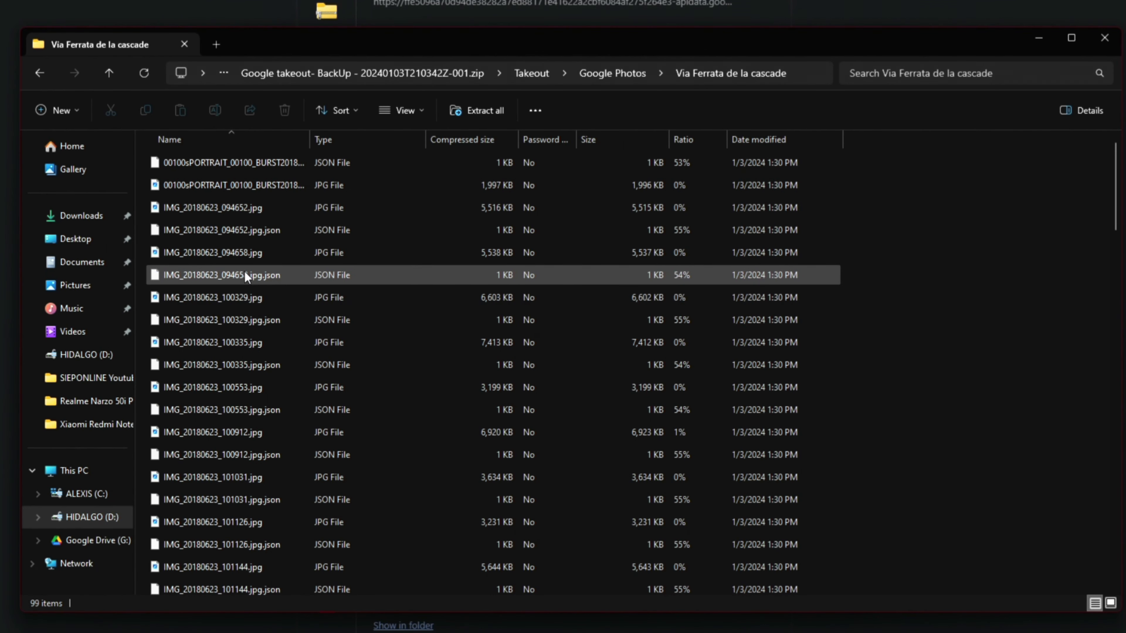
pyautogui.click(644, 142)
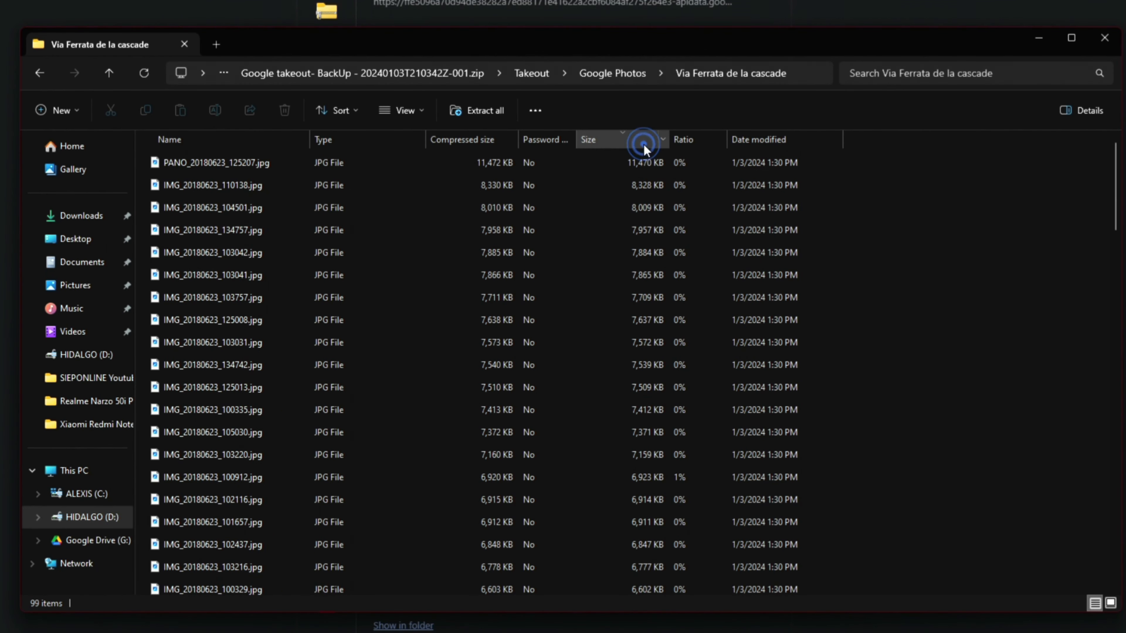
pyautogui.doubleClick(244, 168)
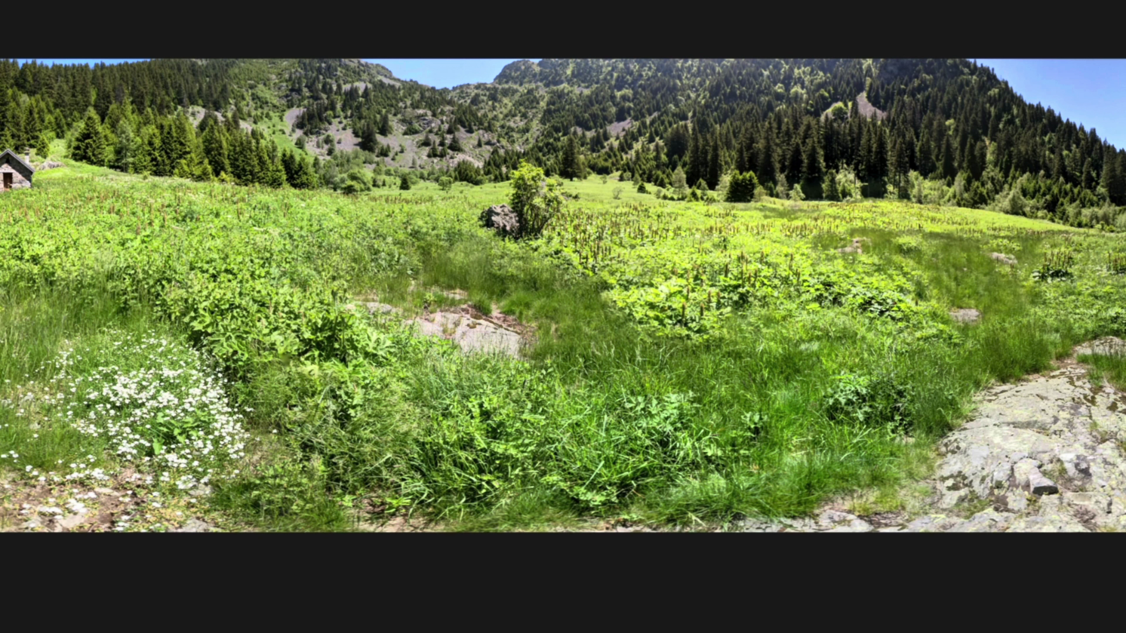
pyautogui.click(1121, 3)
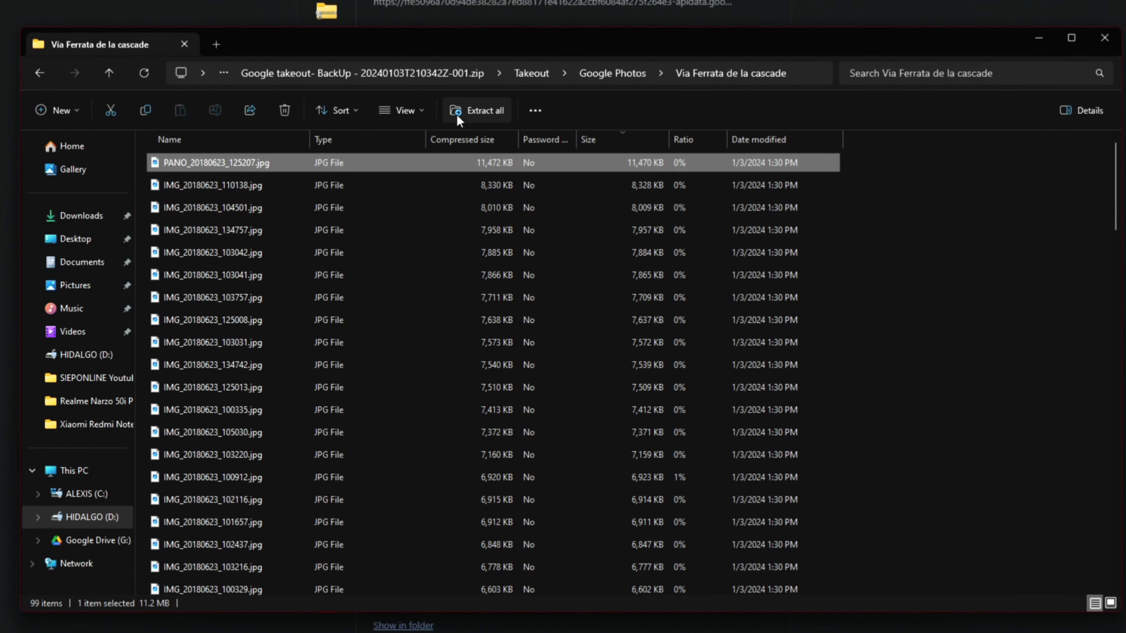
# Return to the Google Photos folder, open "Photos from 2007" and view the photo 2q388pd.jpg.
pyautogui.press('BackSpace')
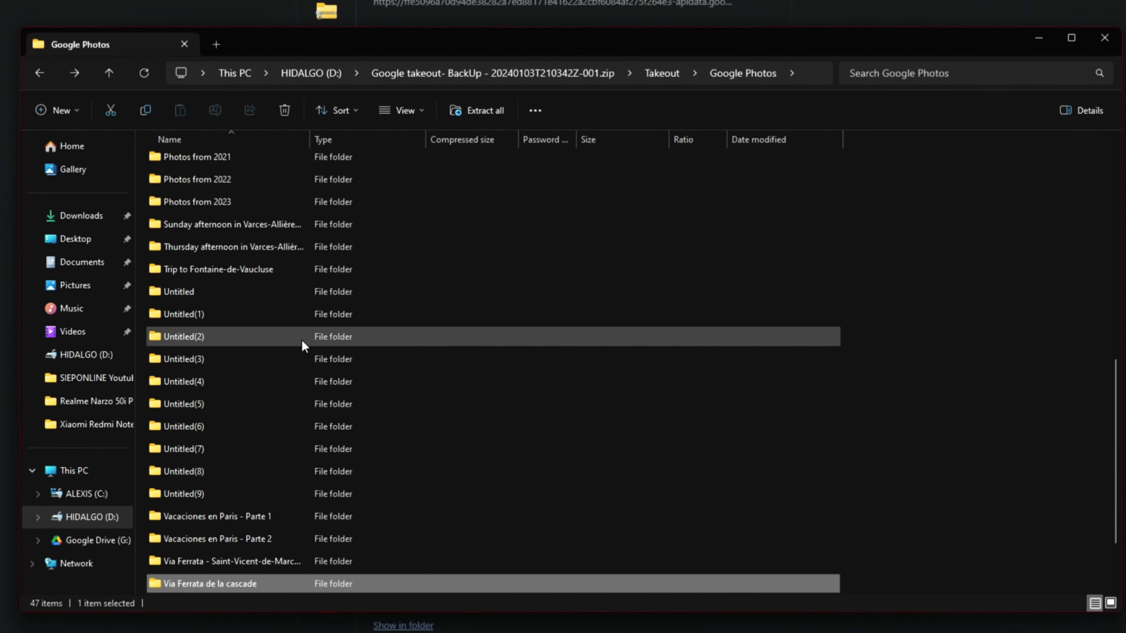
pyautogui.scroll(2, 243, 342)
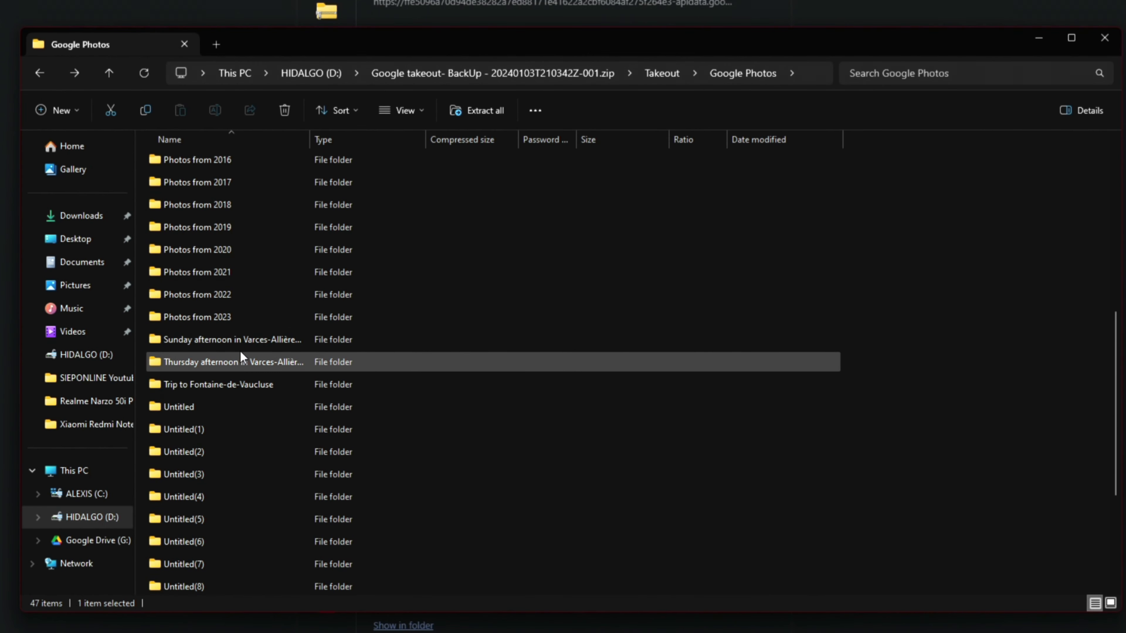
pyautogui.scroll(6, 241, 354)
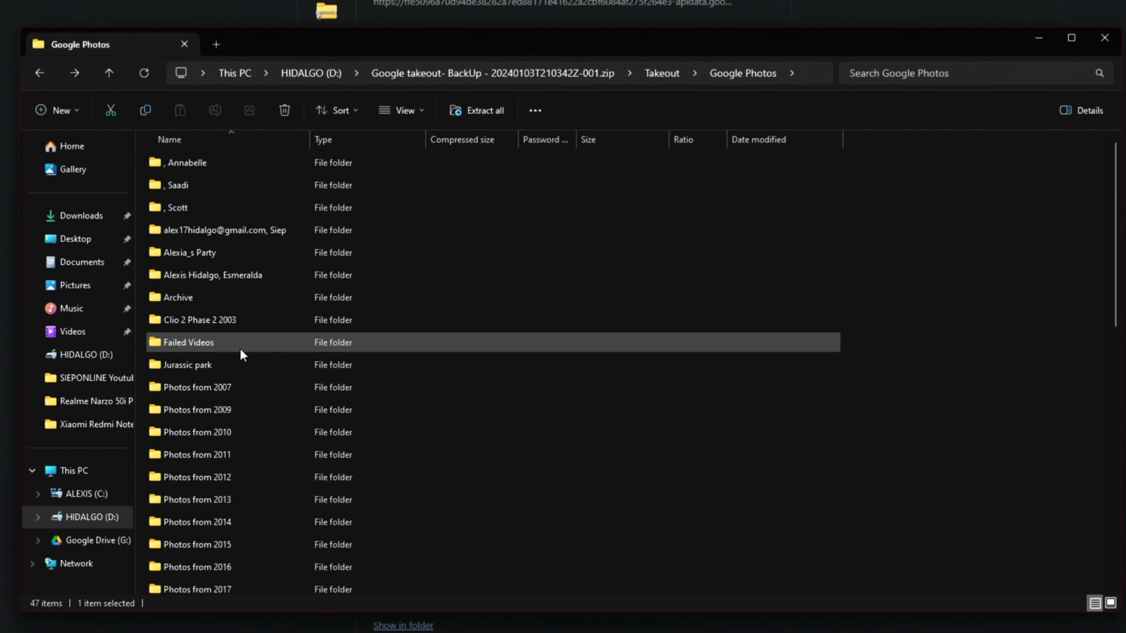
pyautogui.scroll(-1, 239, 347)
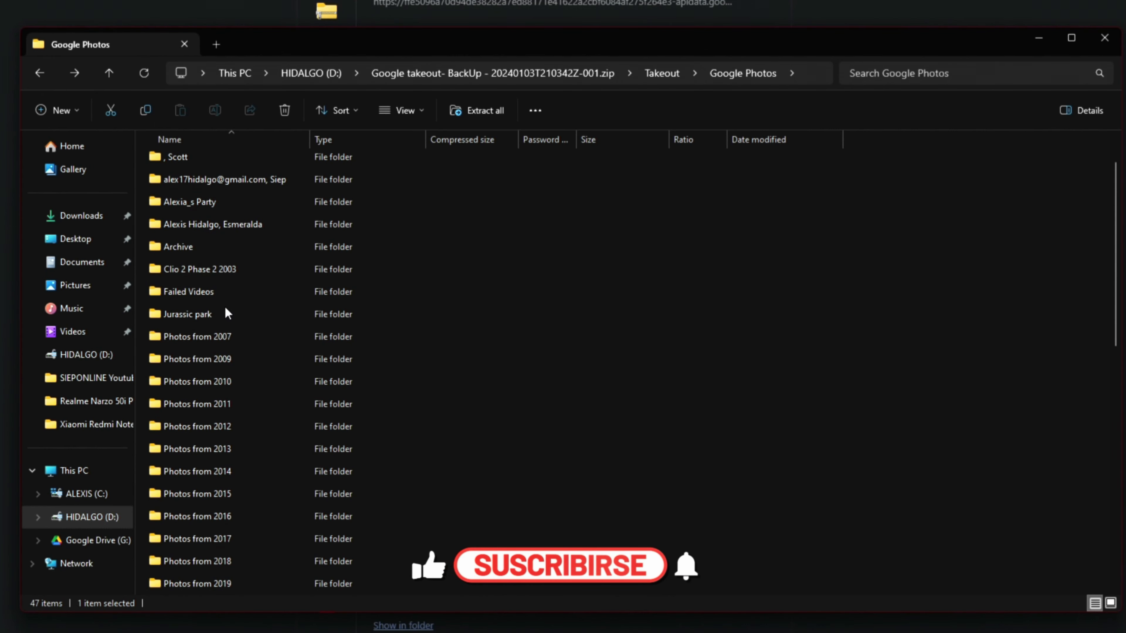
pyautogui.doubleClick(231, 334)
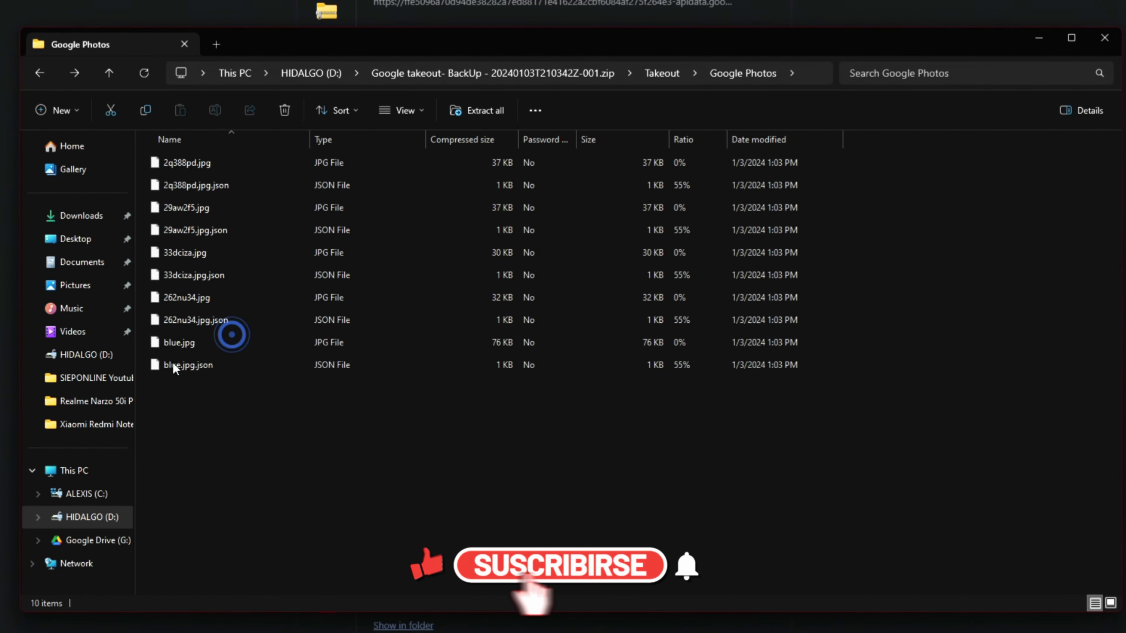
pyautogui.click(212, 163)
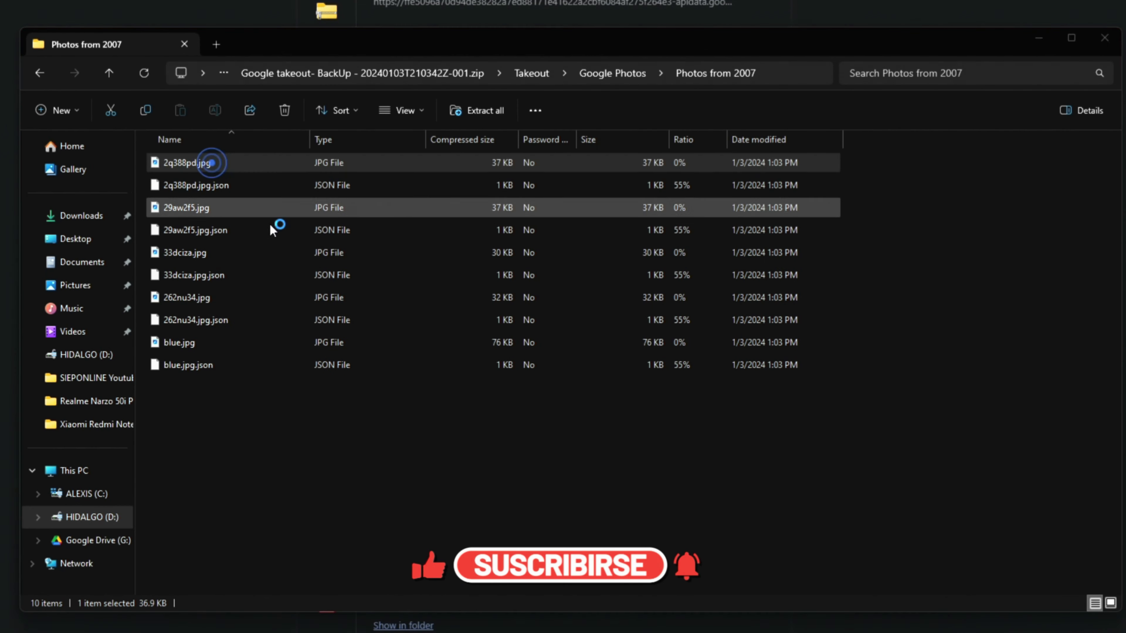